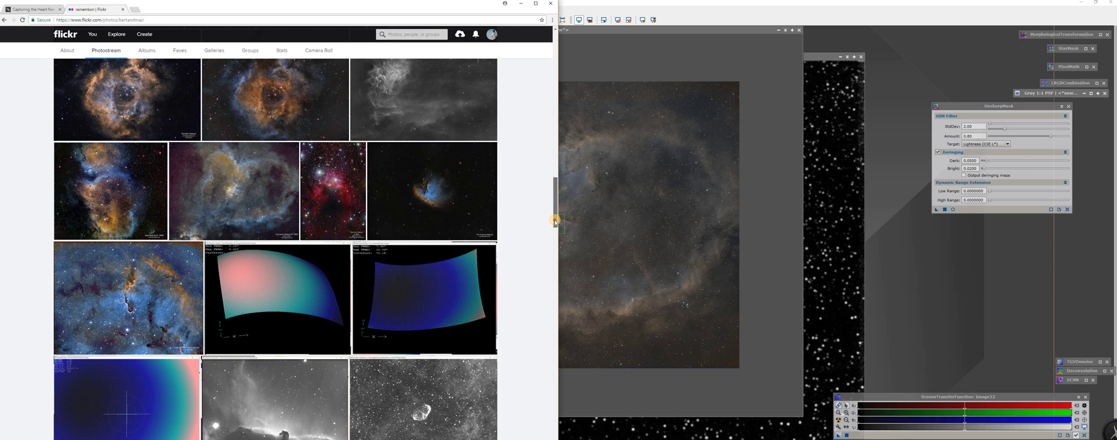
# View the Hubble-palette and SHO versions of the Heart Nebula from the Flickr photostream, returning to the photostream after each
pyautogui.moveTo(557, 216)
pyautogui.mouseDown()
pyautogui.moveTo(558, 188)
pyautogui.moveTo(557, 207)
pyautogui.mouseUp()
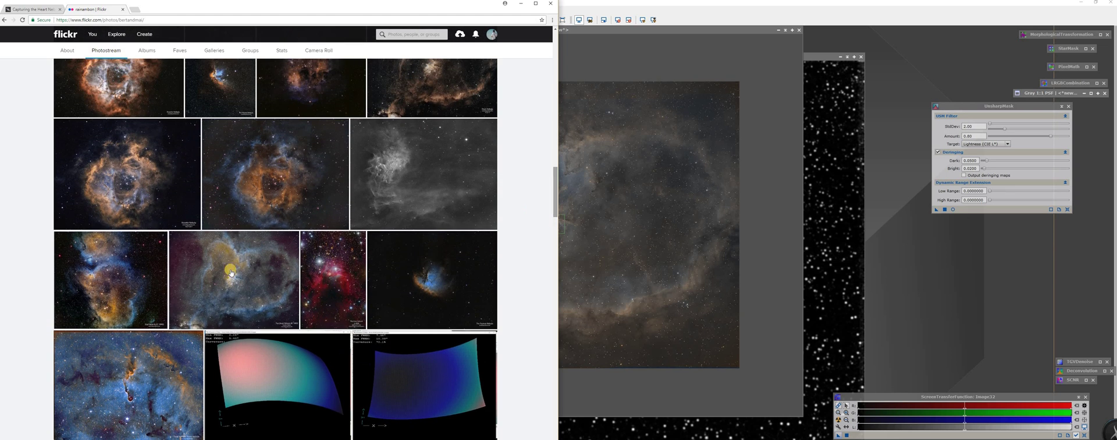
pyautogui.click(226, 281)
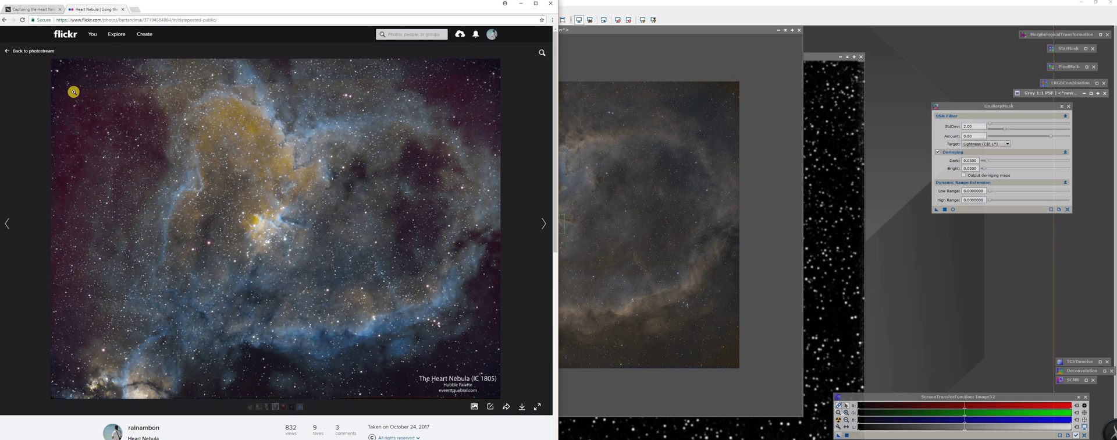
pyautogui.hotkey('alt', 'Left')
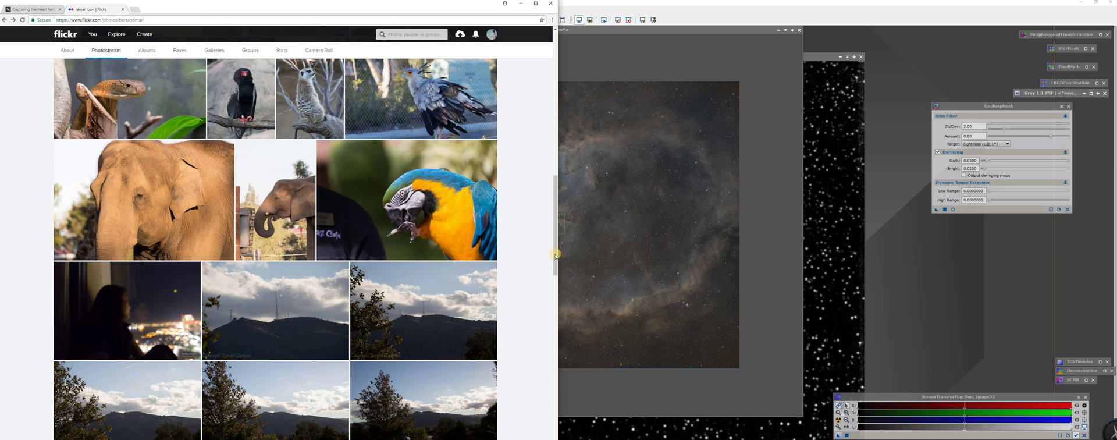
pyautogui.scroll(-5, 557, 205)
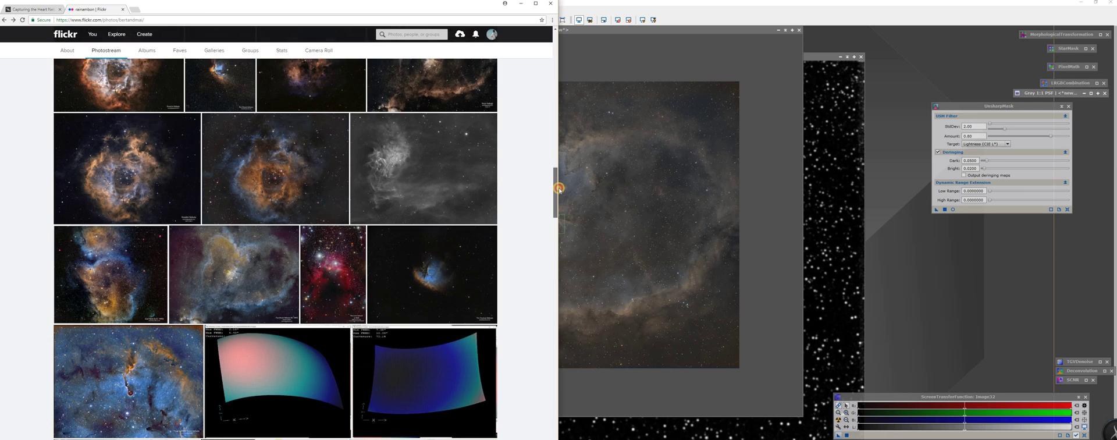
pyautogui.click(418, 187)
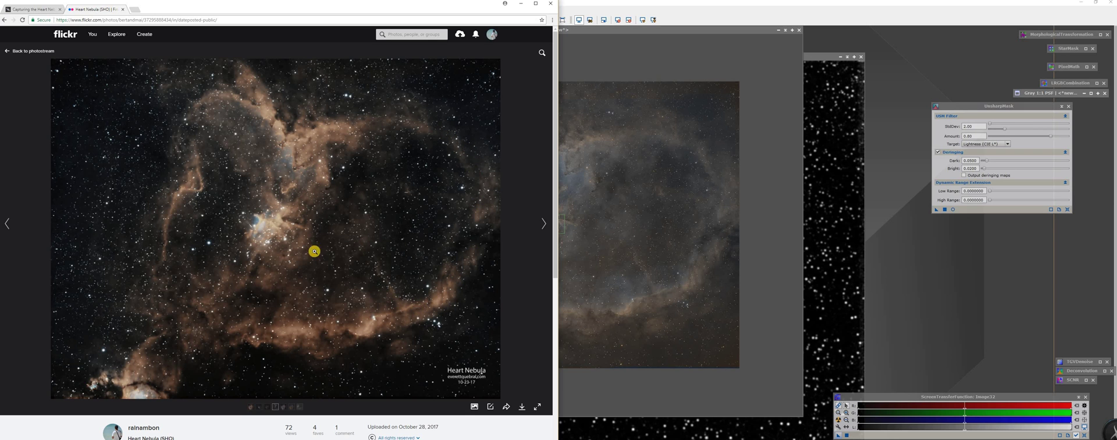
pyautogui.click(41, 52)
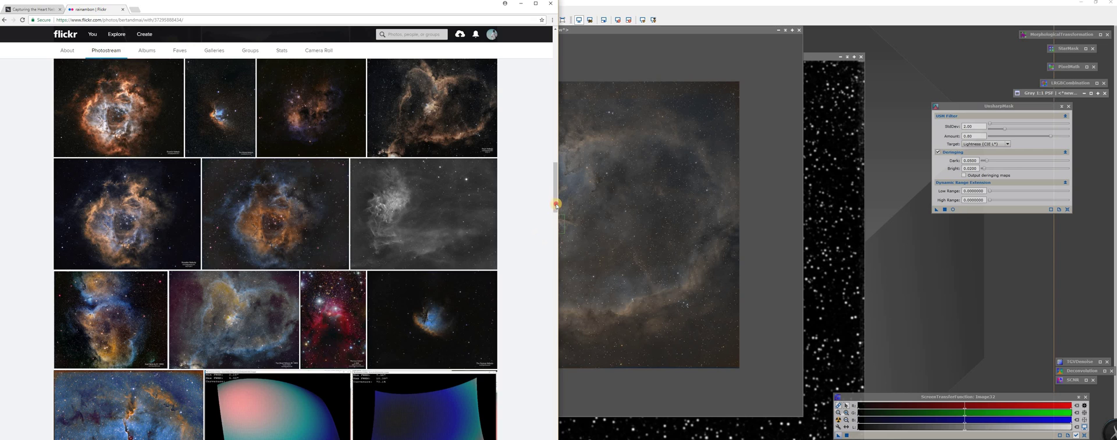
# Find the Fish Head Nebula photo among the older photostream images and open it
pyautogui.scroll(-5, 549, 267)
pyautogui.scroll(-2, 549, 270)
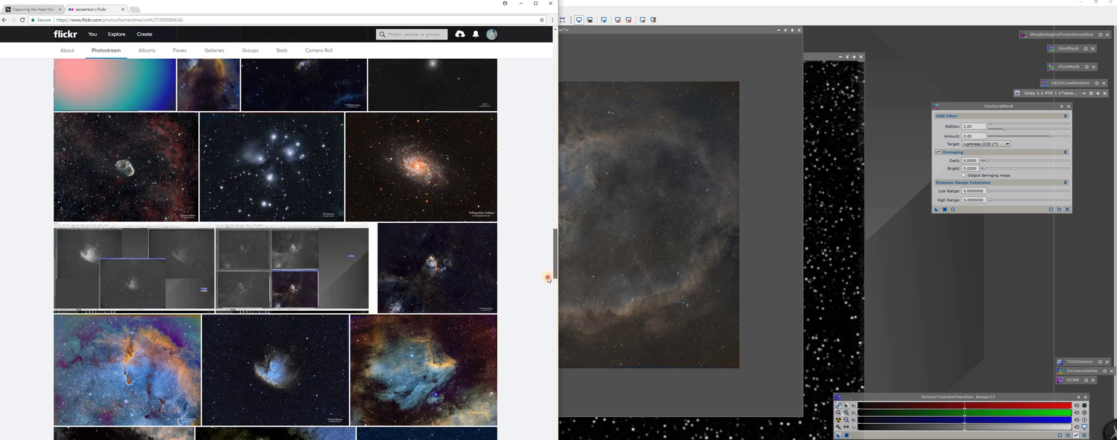
pyautogui.click(429, 233)
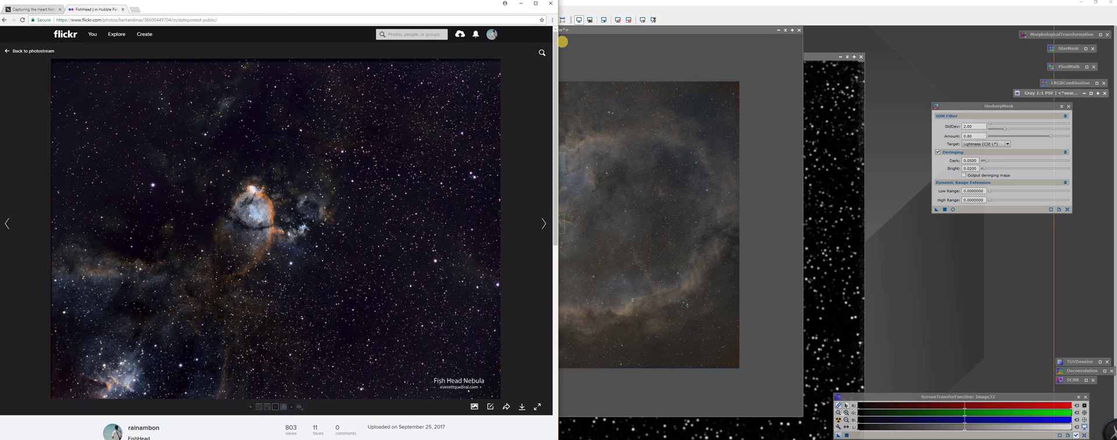
# Switch to PixInsight, bring the Fish Head Nebula image forward, and shift the colour Heart Nebula window back over it
pyautogui.click(585, 7)
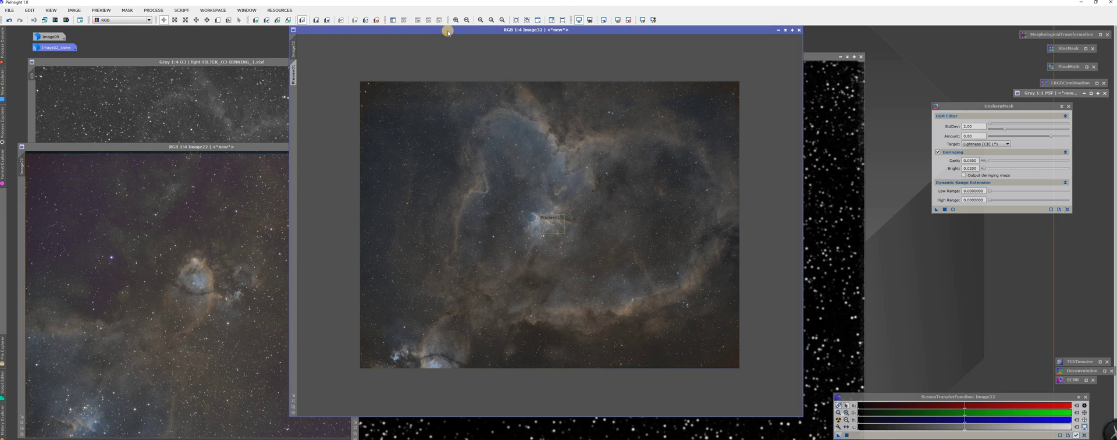
pyautogui.click(222, 148)
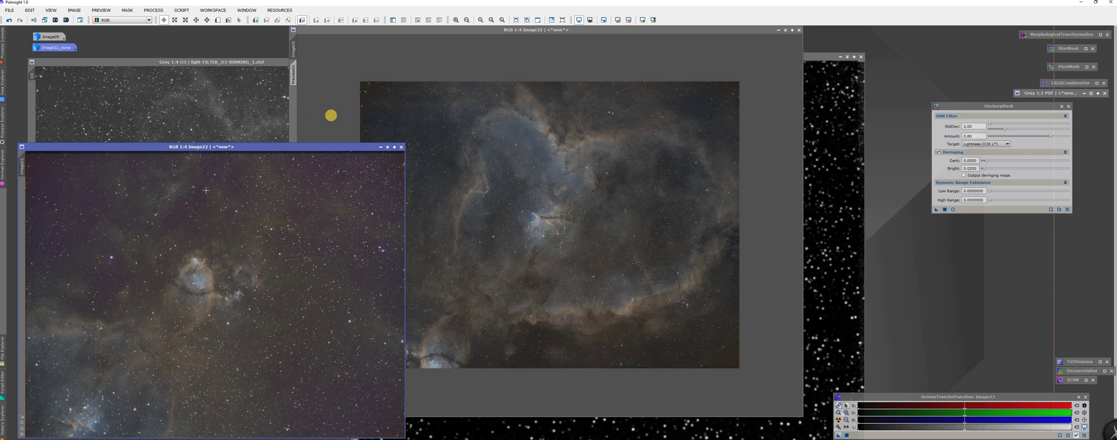
pyautogui.moveTo(399, 32); pyautogui.dragTo(383, 44)
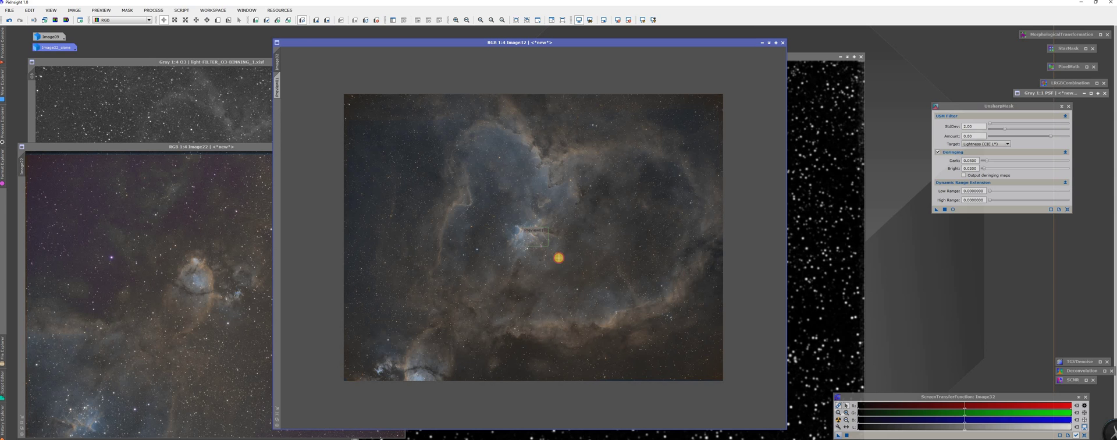
# Delete the preview from the colour Heart Nebula image and fit its window to the image
pyautogui.click(277, 87)
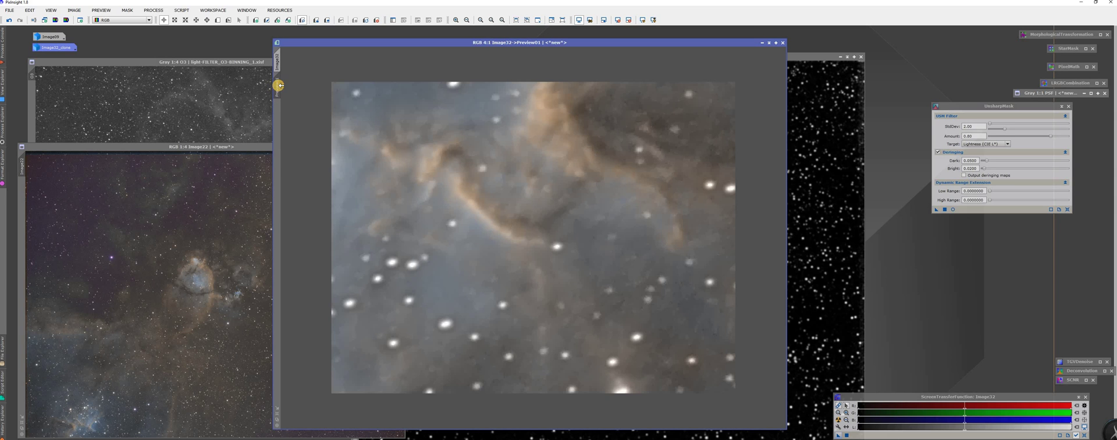
pyautogui.rightClick(303, 123)
pyautogui.click(302, 141)
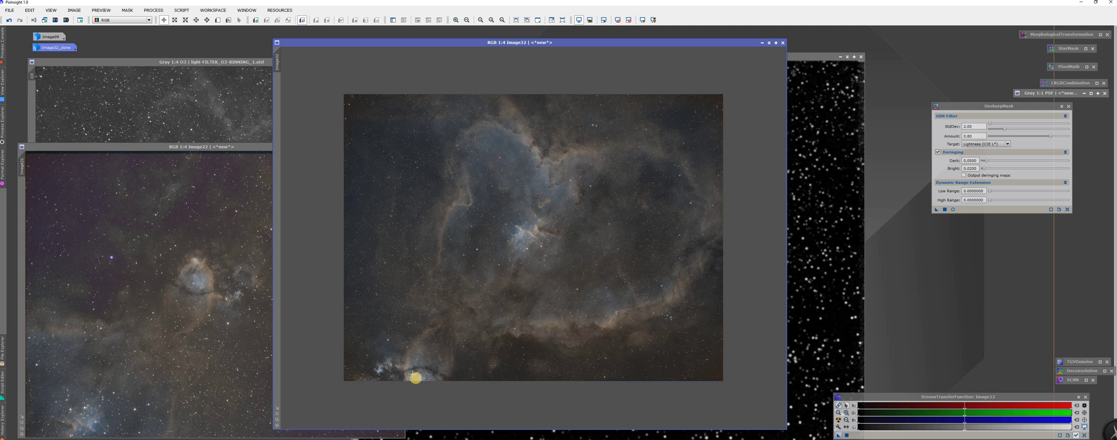
pyautogui.click(277, 419)
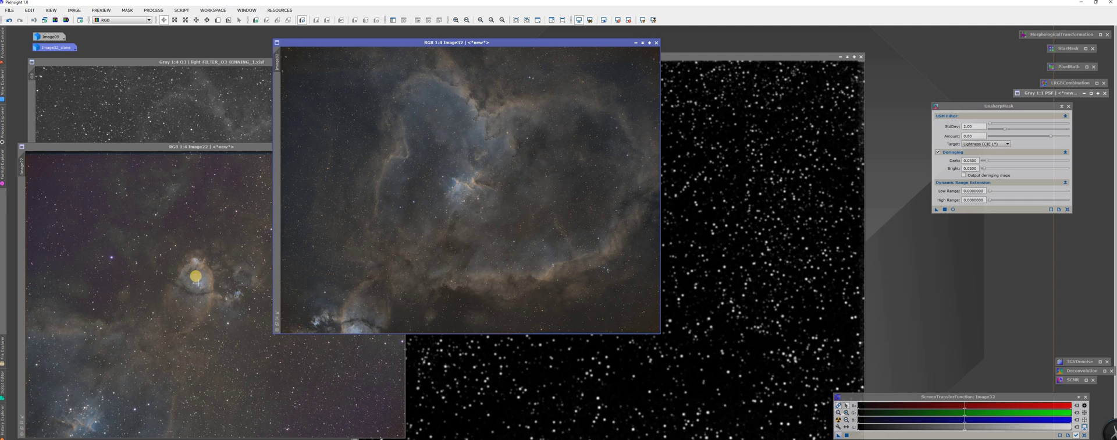
# Iconify the Fish Head Nebula image beside the other iconified images and reposition the colour Heart Nebula window
pyautogui.click(198, 150)
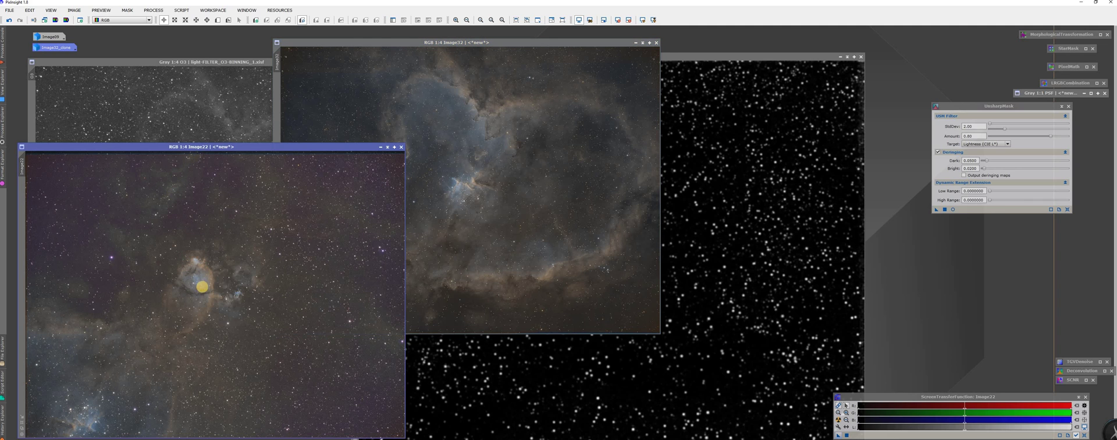
pyautogui.click(380, 148)
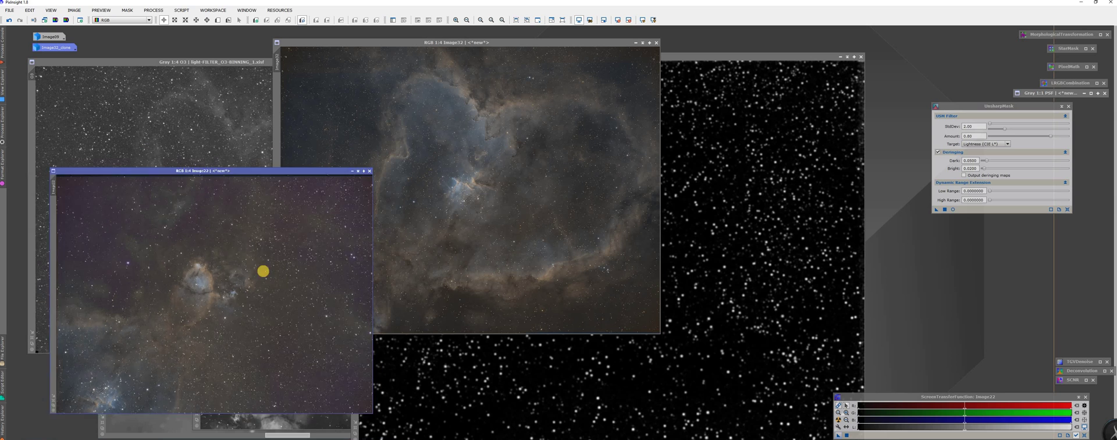
pyautogui.moveTo(111, 57); pyautogui.dragTo(108, 37)
pyautogui.moveTo(457, 44); pyautogui.dragTo(478, 51)
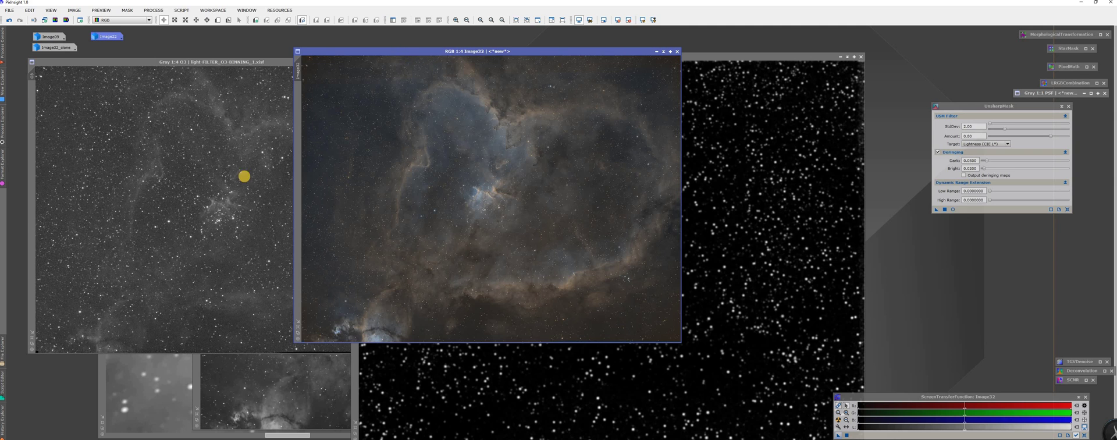
pyautogui.click(5, 419)
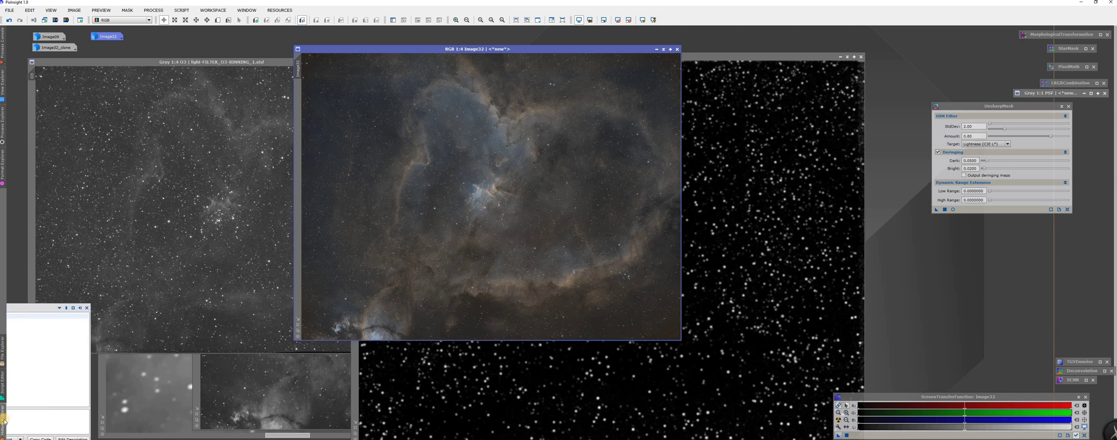
pyautogui.click(5, 388)
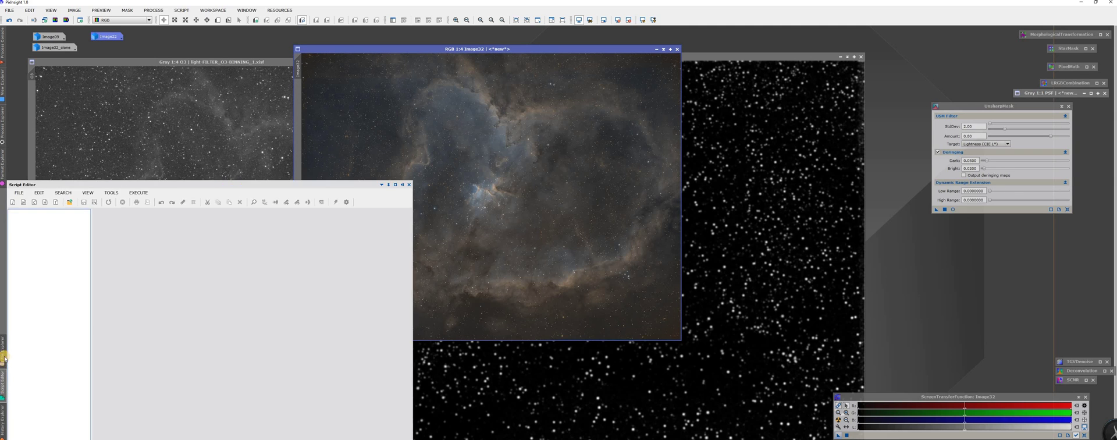
pyautogui.click(4, 357)
pyautogui.click(419, 285)
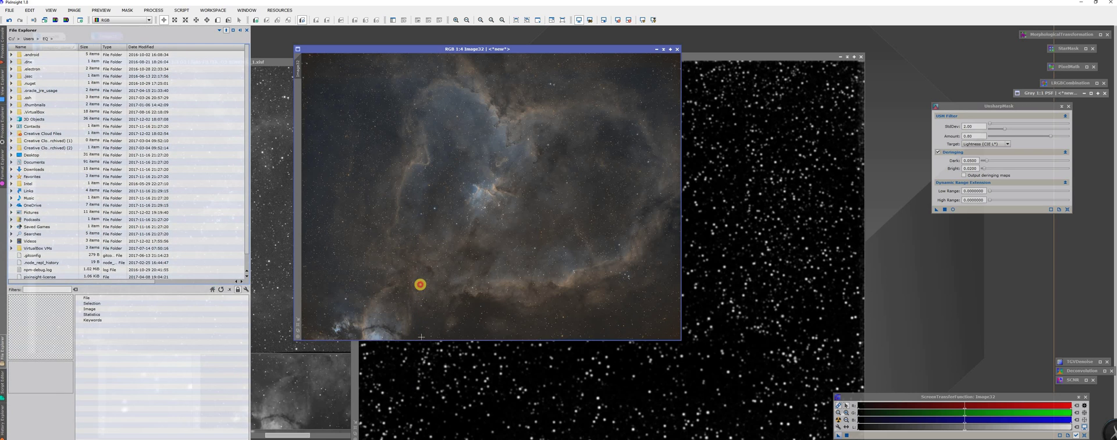
# Show the colour Heart Nebula image's processing history in the History Explorer
pyautogui.click(4, 421)
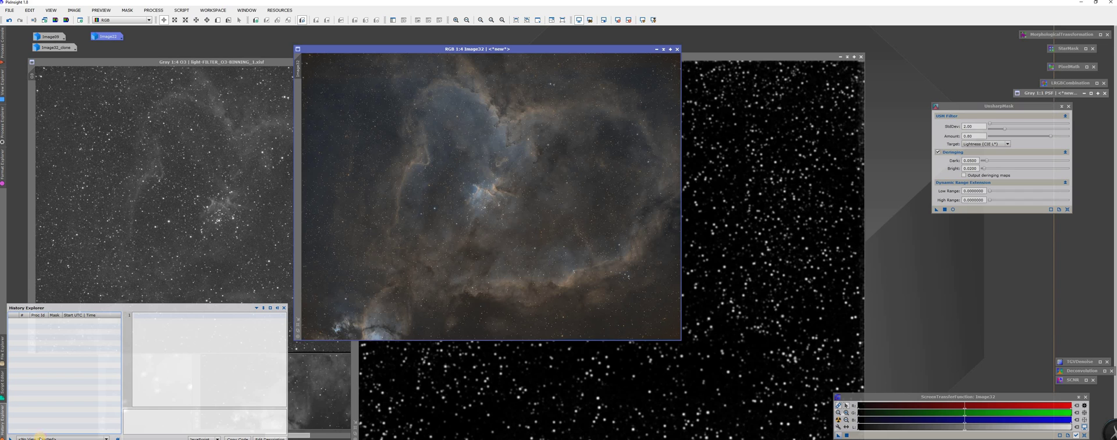
pyautogui.click(40, 437)
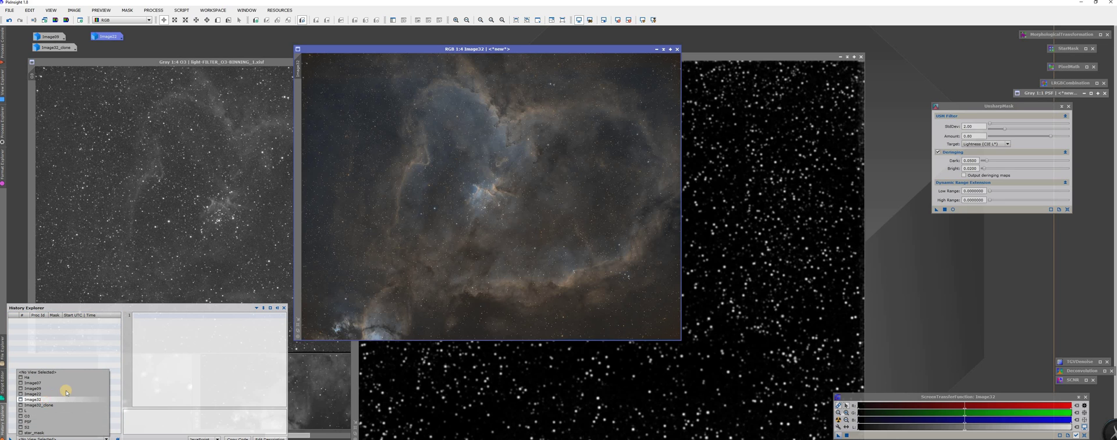
pyautogui.click(44, 399)
pyautogui.click(55, 325)
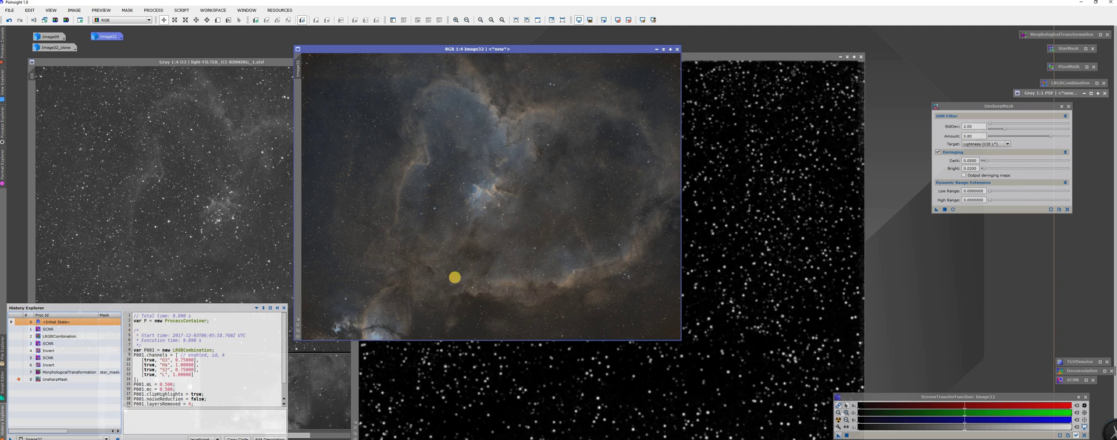
# Iconify the star mask and lay out the colour Heart Nebula and S2 filter images side by side
pyautogui.moveTo(416, 55); pyautogui.dragTo(120, 130)
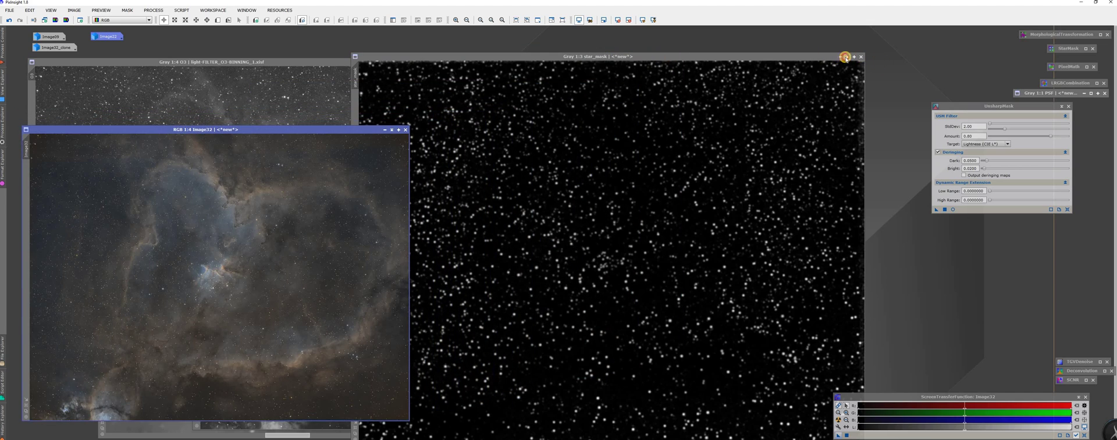
pyautogui.click(845, 57)
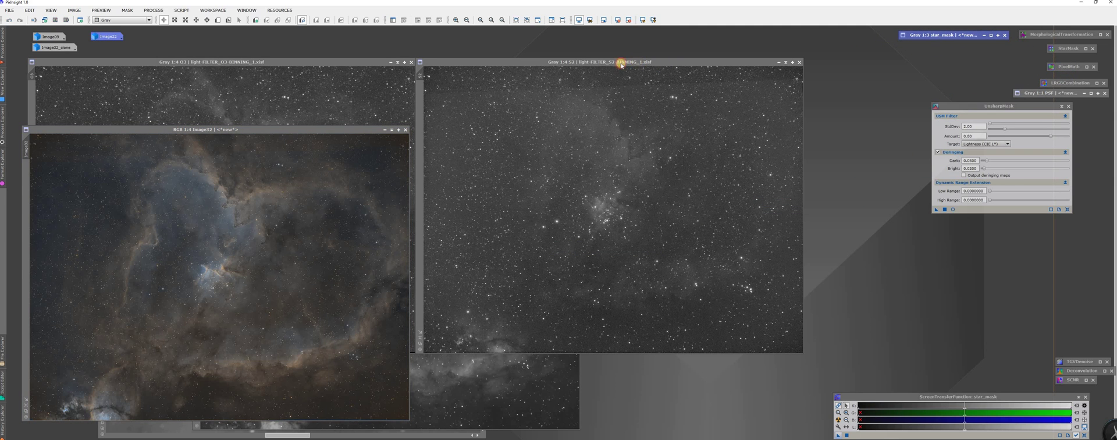
pyautogui.moveTo(621, 66); pyautogui.dragTo(691, 53)
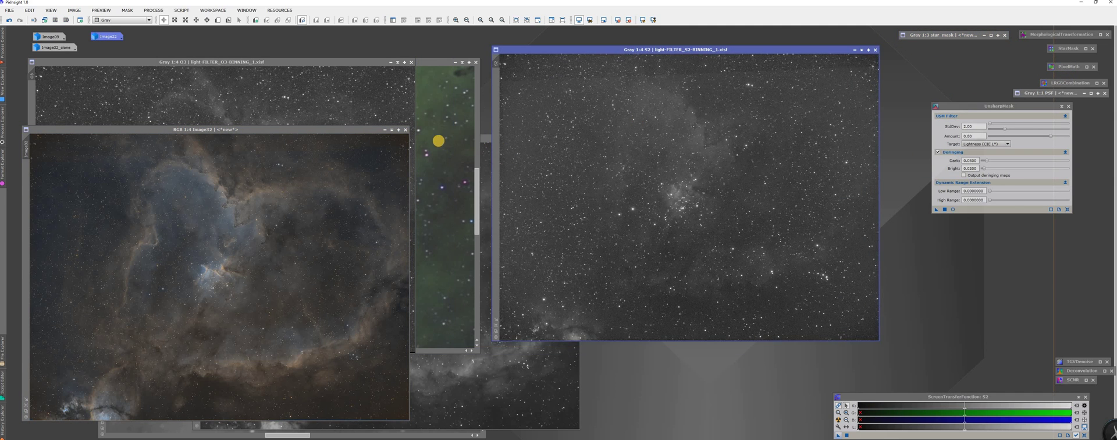
# Close the green colour image and place the Ha filter image over the lower part of the S2 image
pyautogui.click(439, 141)
pyautogui.click(476, 63)
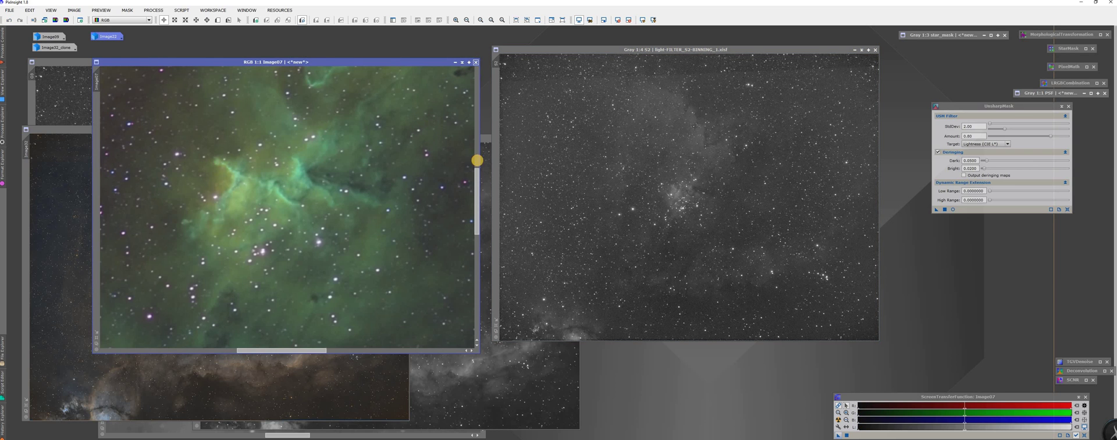
pyautogui.click(442, 140)
pyautogui.moveTo(442, 140); pyautogui.dragTo(745, 116)
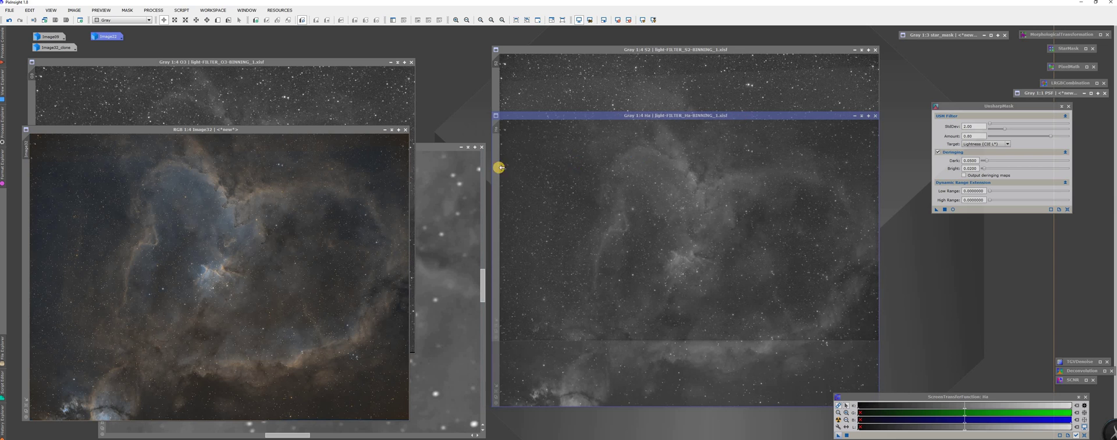
# Bring out the greyscale L image and place the O3 filter image beside the S2 image
pyautogui.click(424, 147)
pyautogui.moveTo(362, 150); pyautogui.dragTo(348, 137)
pyautogui.click(219, 63)
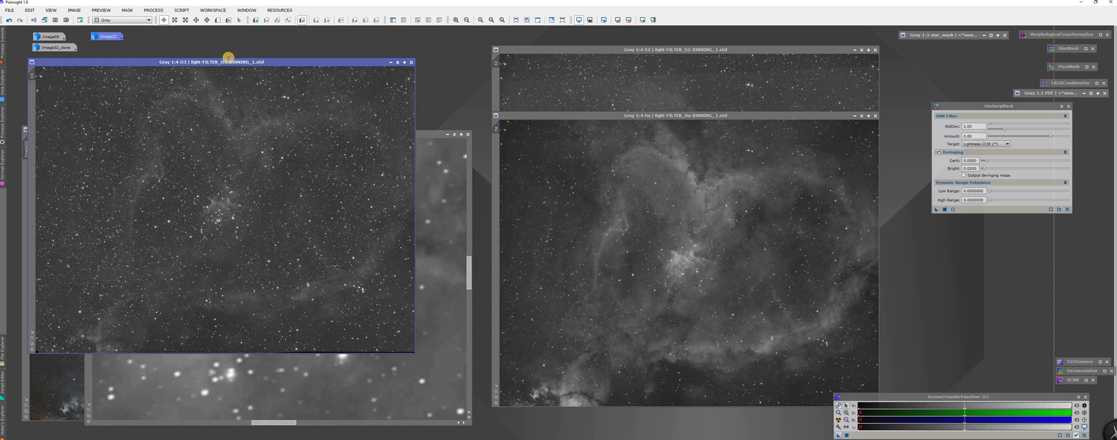
pyautogui.moveTo(221, 63); pyautogui.dragTo(297, 49)
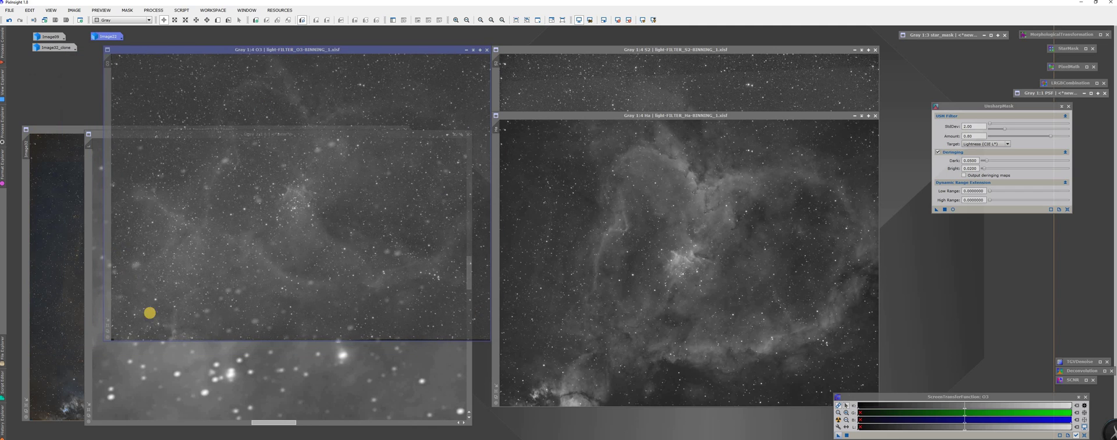
# Bring the L image in front of the O3 image and show it at 1:1 zoom
pyautogui.click(233, 349)
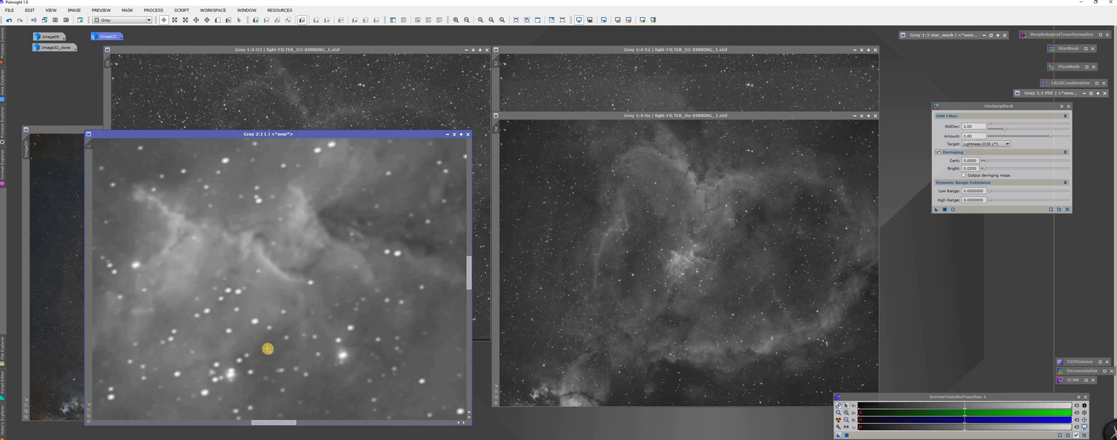
pyautogui.scroll(1, 268, 348)
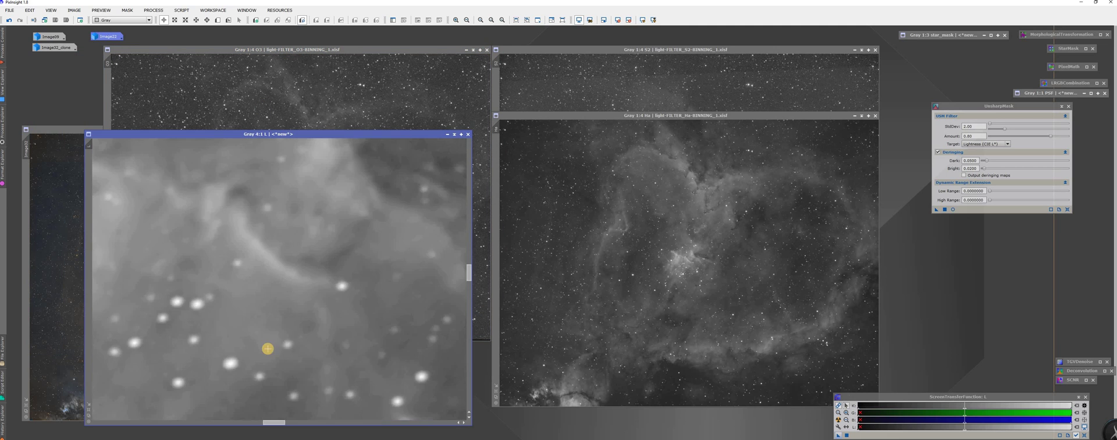
pyautogui.scroll(-2, 268, 348)
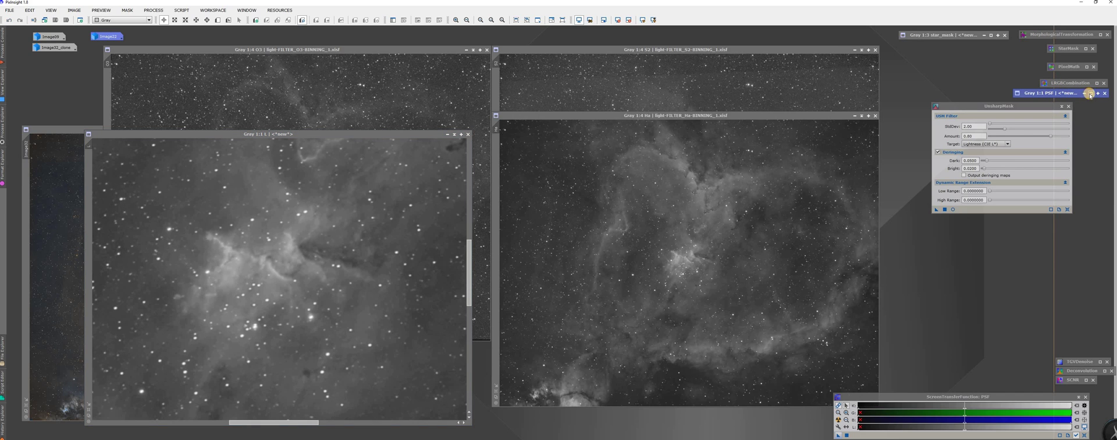
# Restore the iconified PSF image to view it and iconify it again
pyautogui.click(1090, 93)
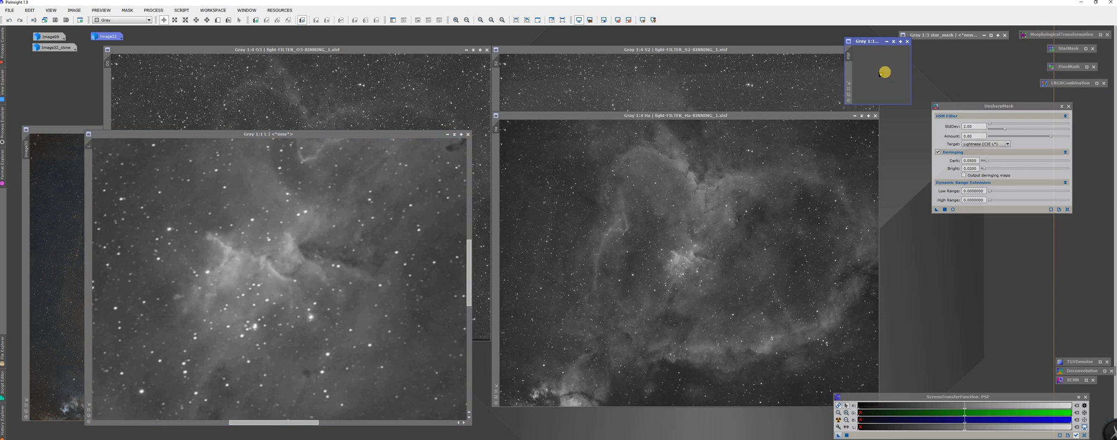
pyautogui.click(893, 42)
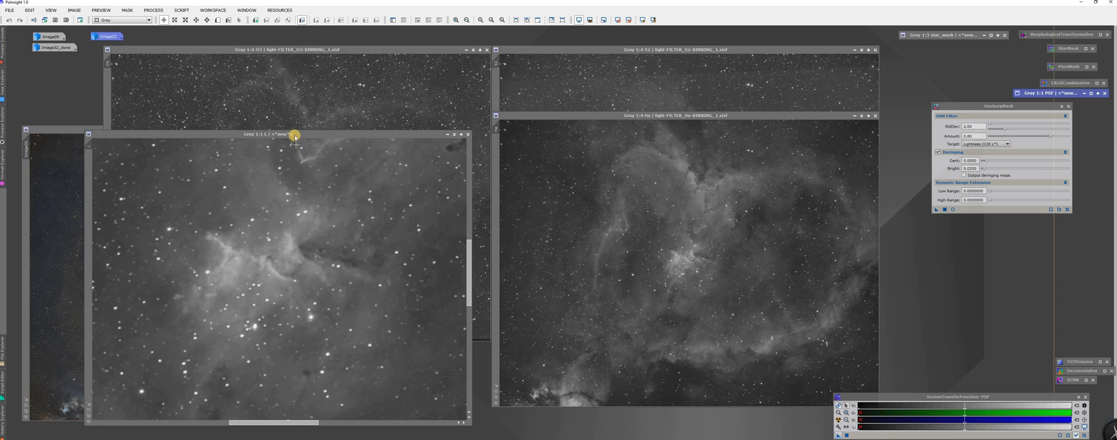
# Place the L image over the O3 image, magnify it to 2:1, and compare it without and with its HistogramTransformation
pyautogui.moveTo(295, 135); pyautogui.dragTo(314, 134)
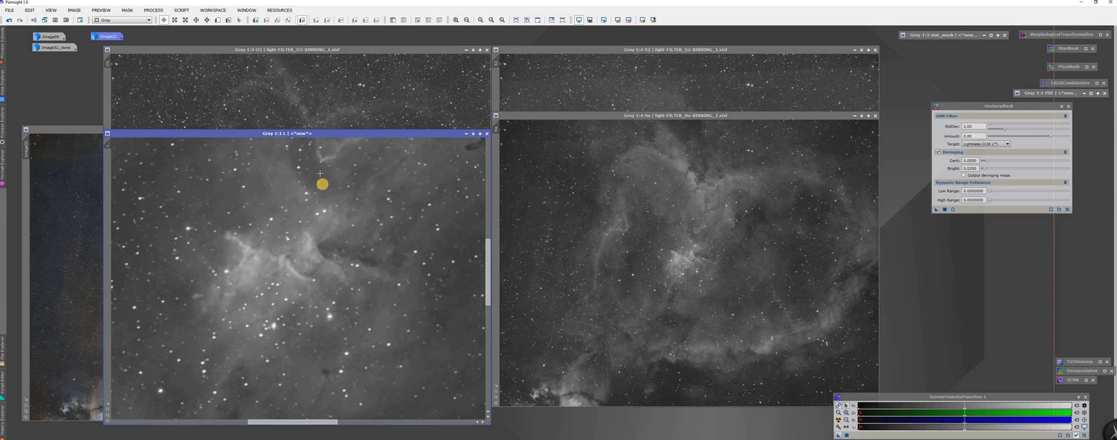
pyautogui.scroll(-3, 320, 173)
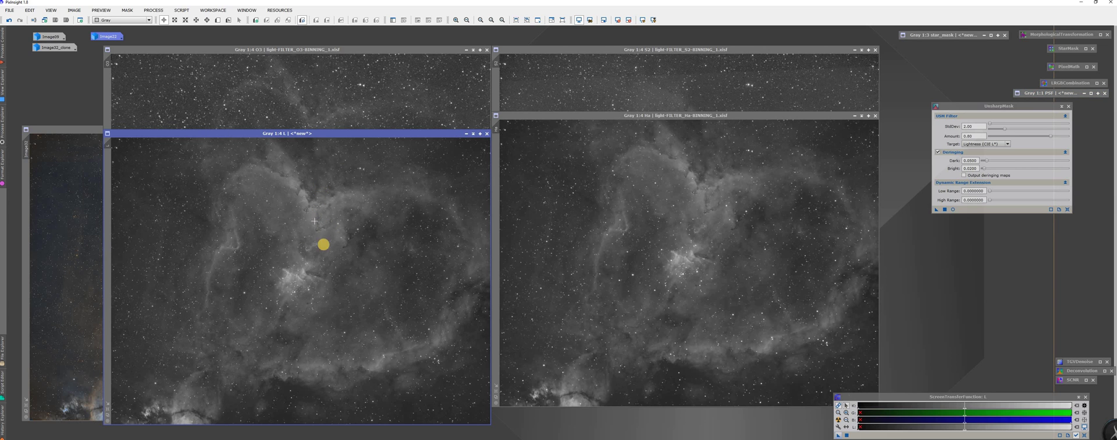
pyautogui.scroll(4, 241, 203)
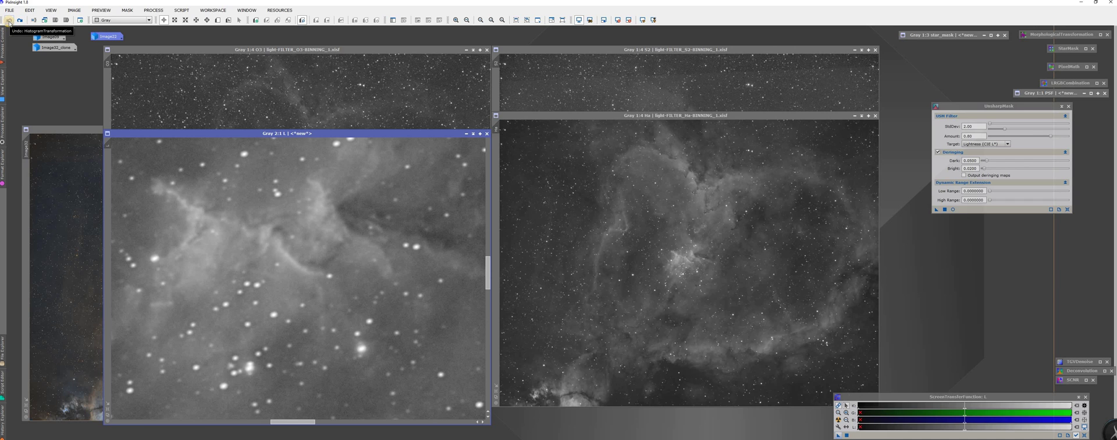
pyautogui.click(8, 20)
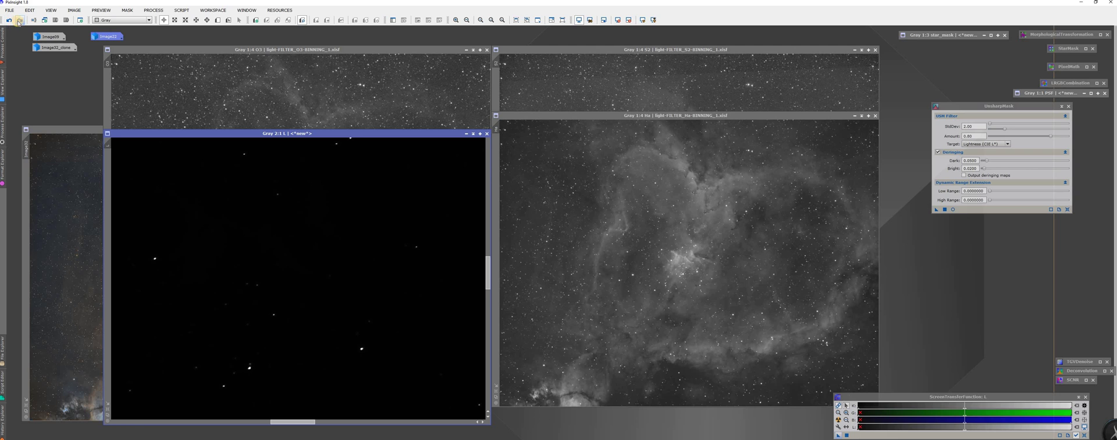
pyautogui.click(19, 21)
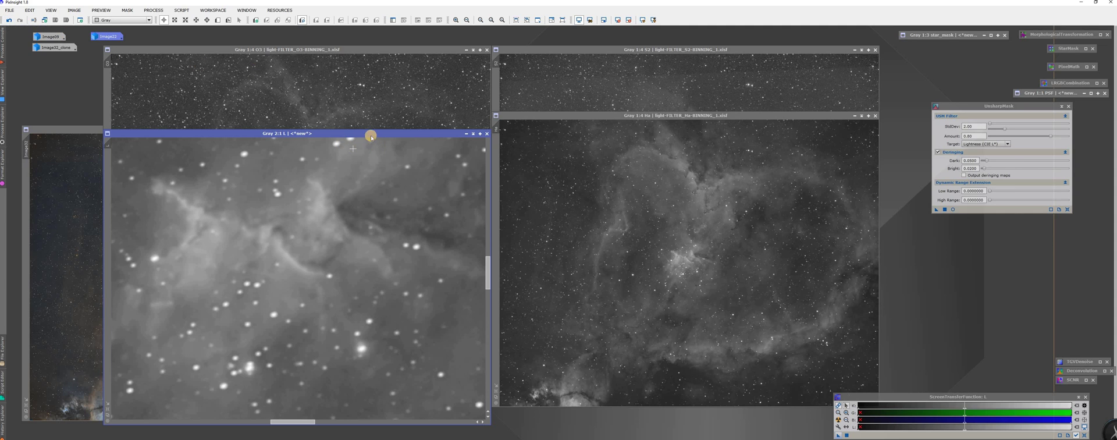
# Bring the O3, L and S2 filter images to the front in turn to compare their nebula detail
pyautogui.click(386, 54)
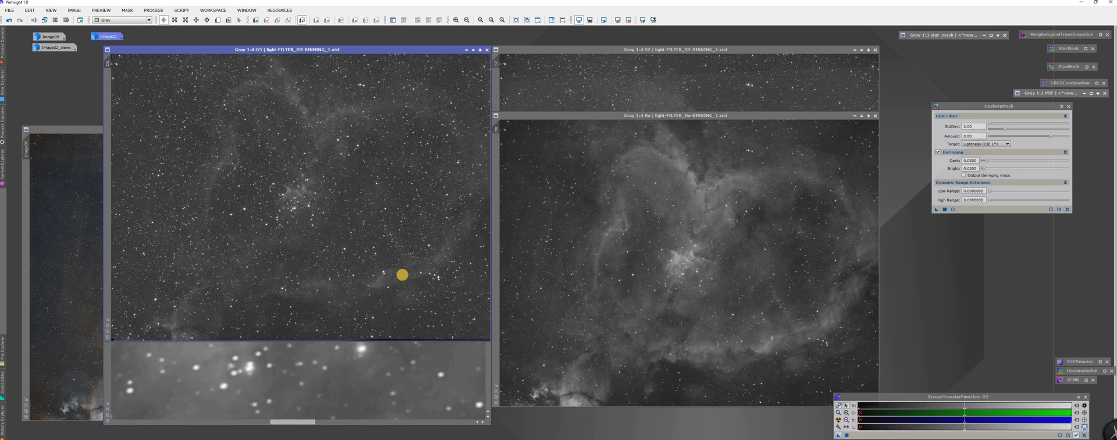
pyautogui.click(427, 351)
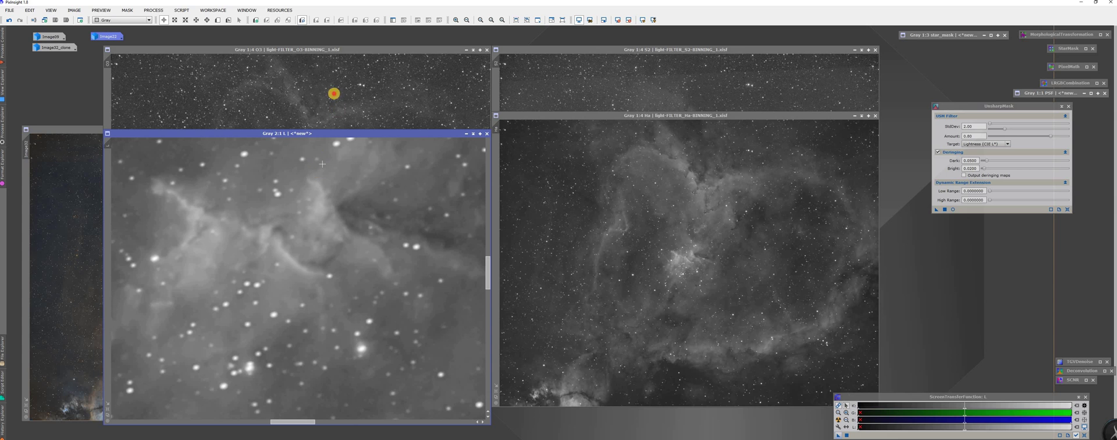
pyautogui.click(319, 123)
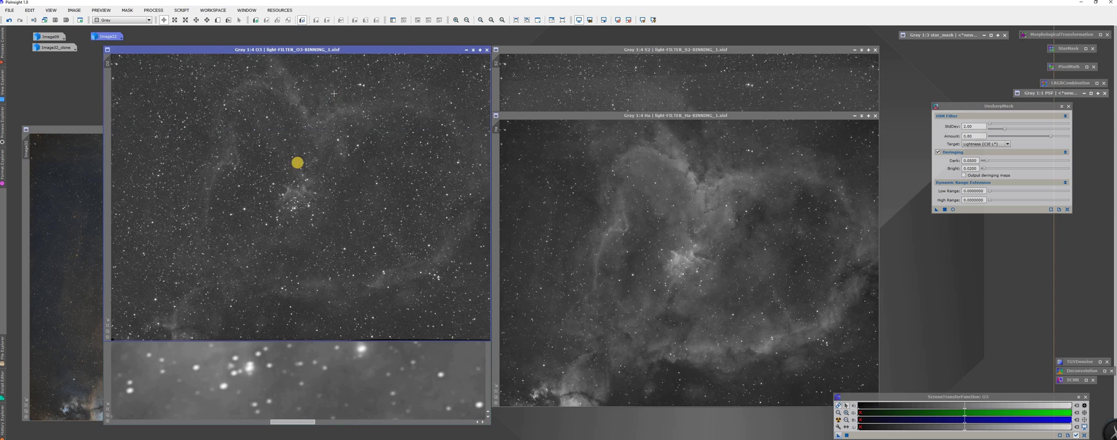
pyautogui.click(611, 115)
pyautogui.click(611, 84)
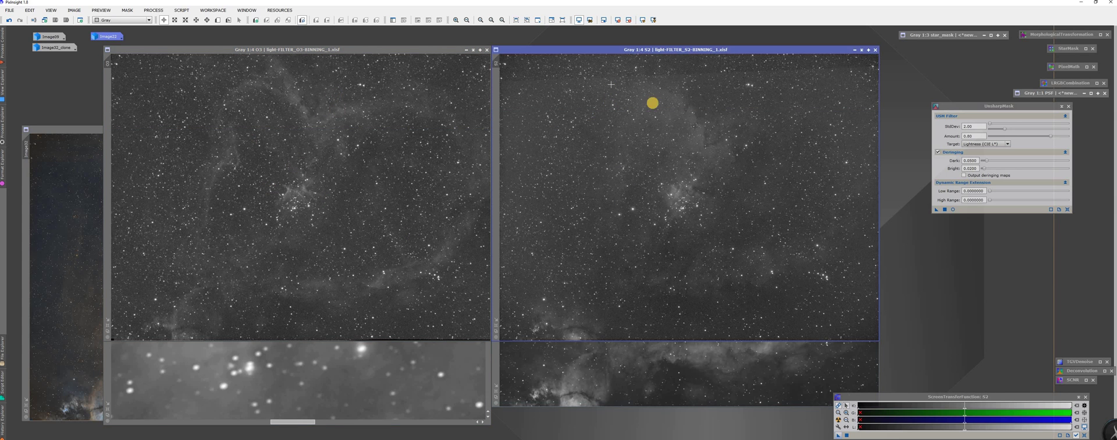
# Open the LRGBCombination process and place its window directly below the UnsharpMask window
pyautogui.doubleClick(1068, 84)
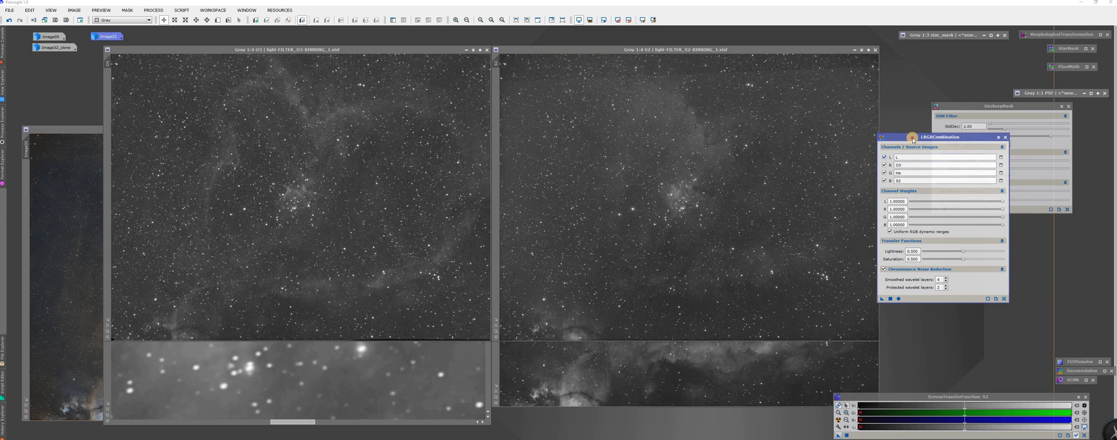
pyautogui.moveTo(910, 137); pyautogui.dragTo(968, 218)
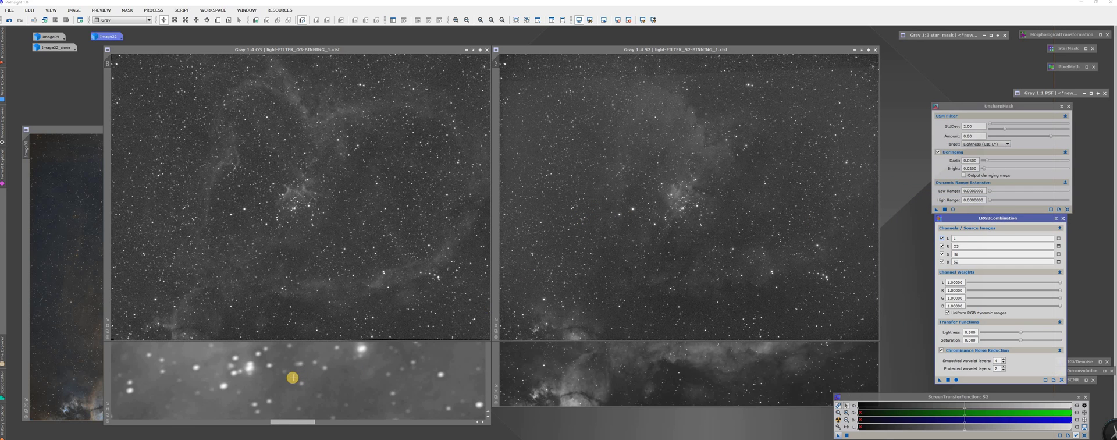
# Restore the two iconified colour images beside Image09 to view them, and collapse each to its title bar
pyautogui.doubleClick(107, 36)
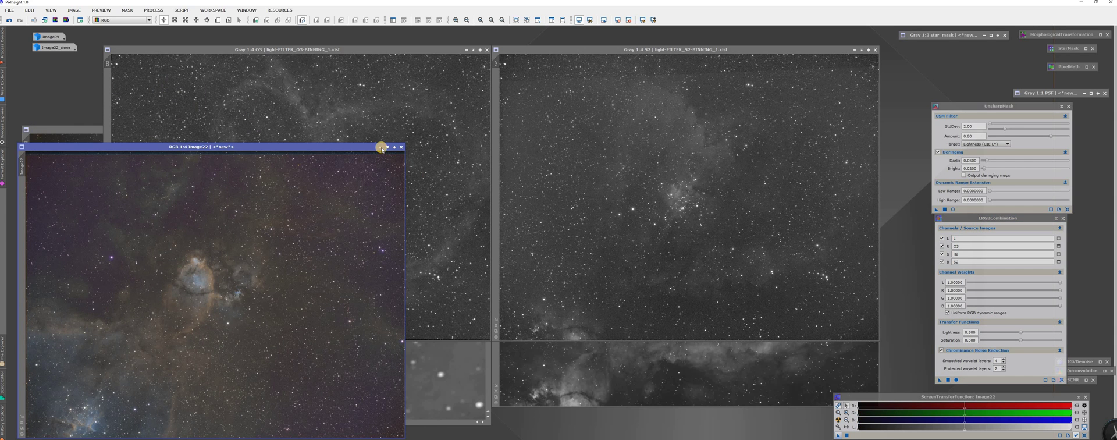
pyautogui.click(384, 147)
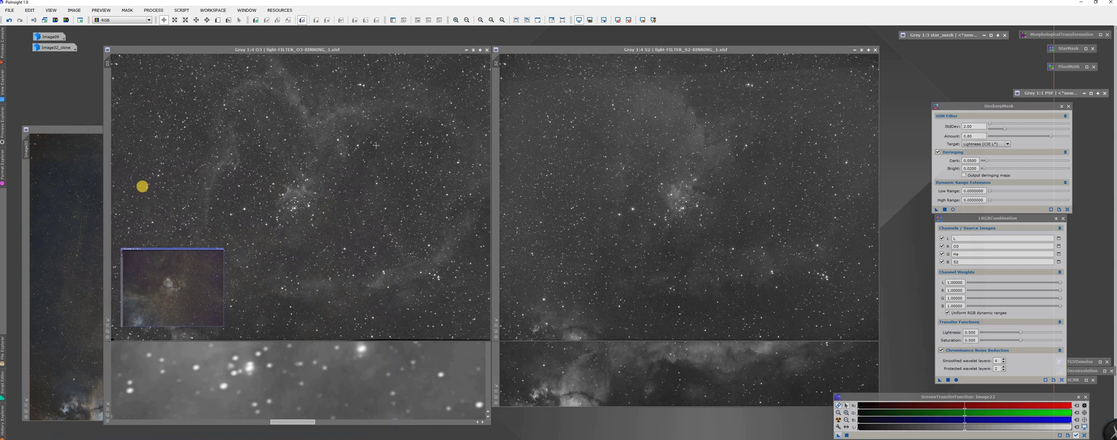
pyautogui.moveTo(232, 298)
pyautogui.mouseDown()
pyautogui.moveTo(140, 197)
pyautogui.moveTo(118, 47)
pyautogui.moveTo(144, 35)
pyautogui.moveTo(481, 138)
pyautogui.moveTo(299, 117)
pyautogui.moveTo(153, 52)
pyautogui.mouseUp()
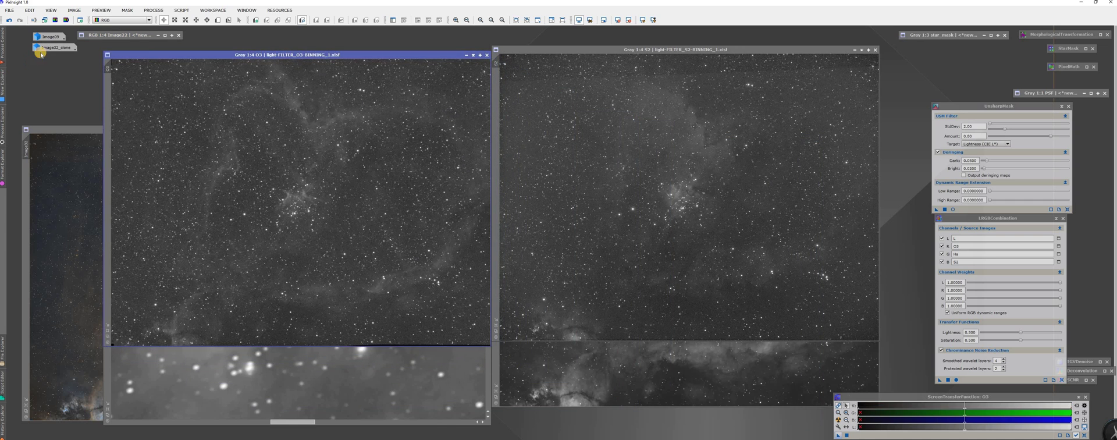
pyautogui.click(48, 49)
pyautogui.doubleClick(48, 49)
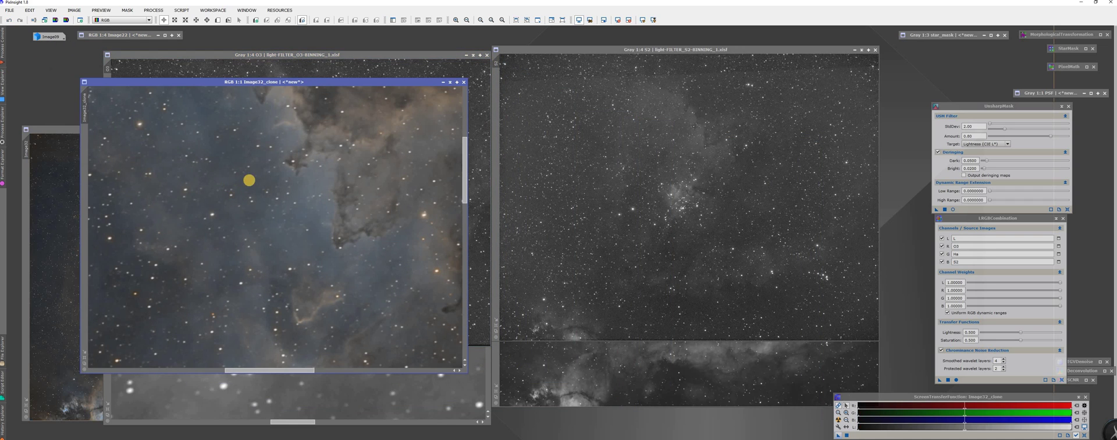
pyautogui.doubleClick(382, 83)
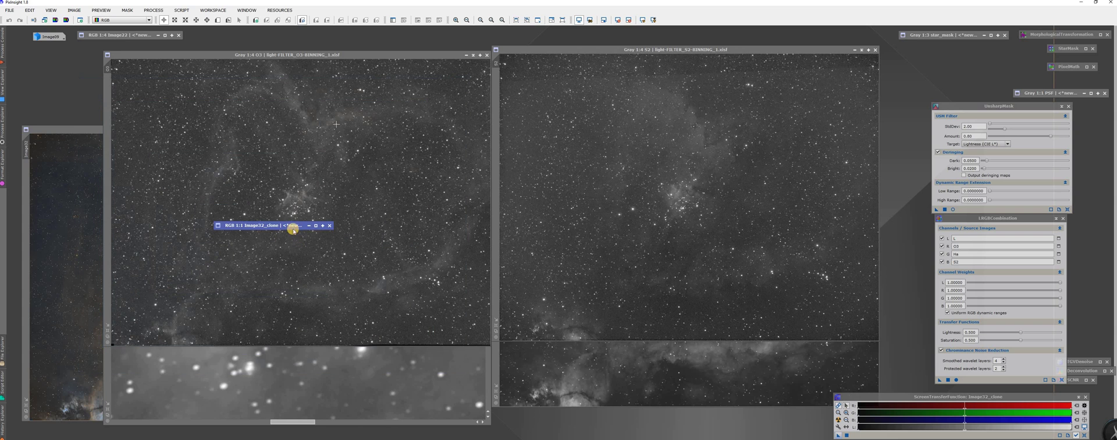
# Collapse the O3, S2, Ha and L images to title bars and stack them along the workspace's upper edge
pyautogui.click(474, 56)
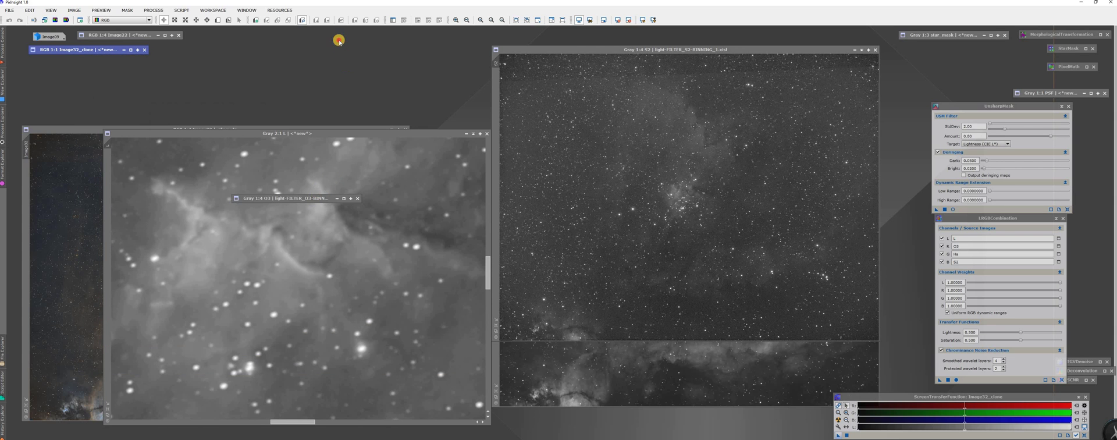
pyautogui.click(861, 49)
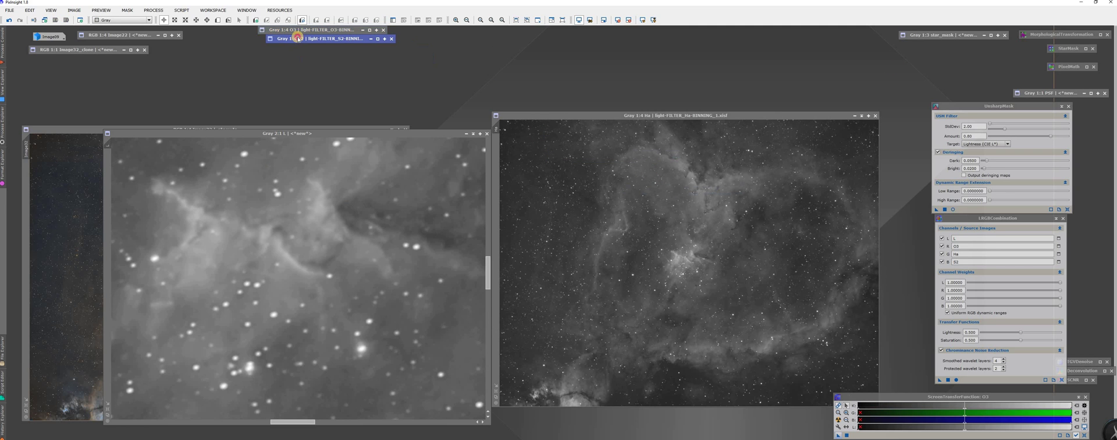
pyautogui.click(860, 117)
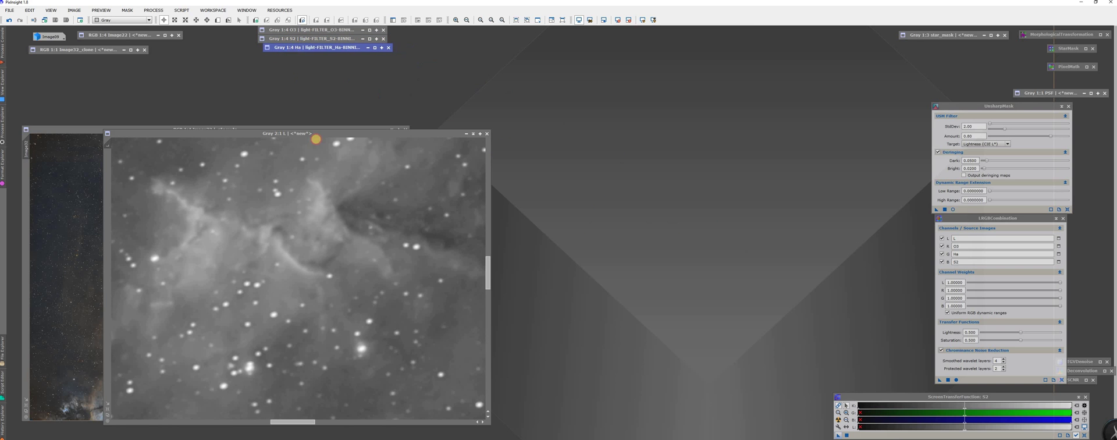
pyautogui.moveTo(307, 131); pyautogui.dragTo(646, 137)
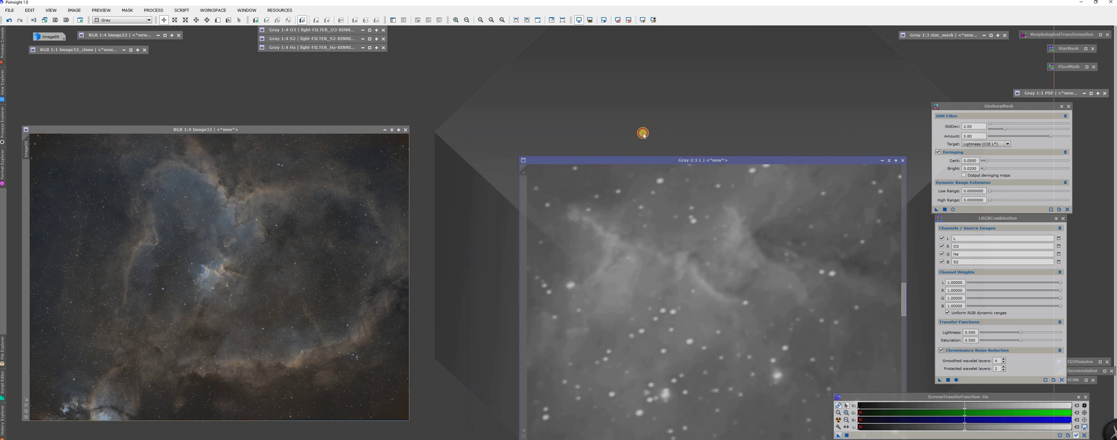
pyautogui.doubleClick(651, 135)
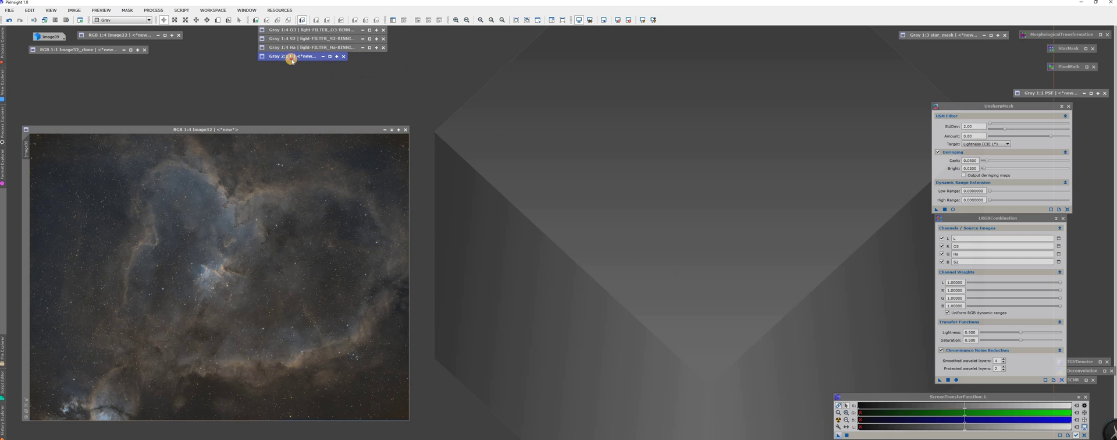
pyautogui.doubleClick(332, 58)
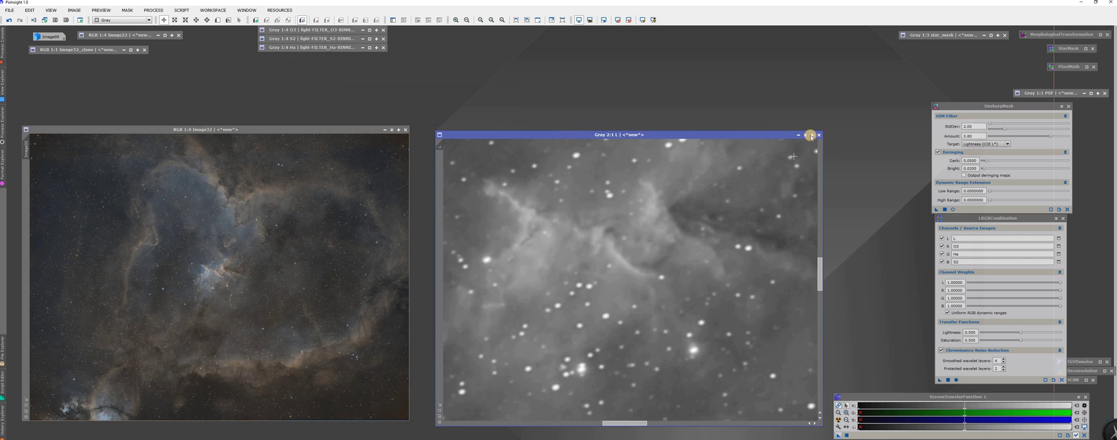
pyautogui.click(806, 135)
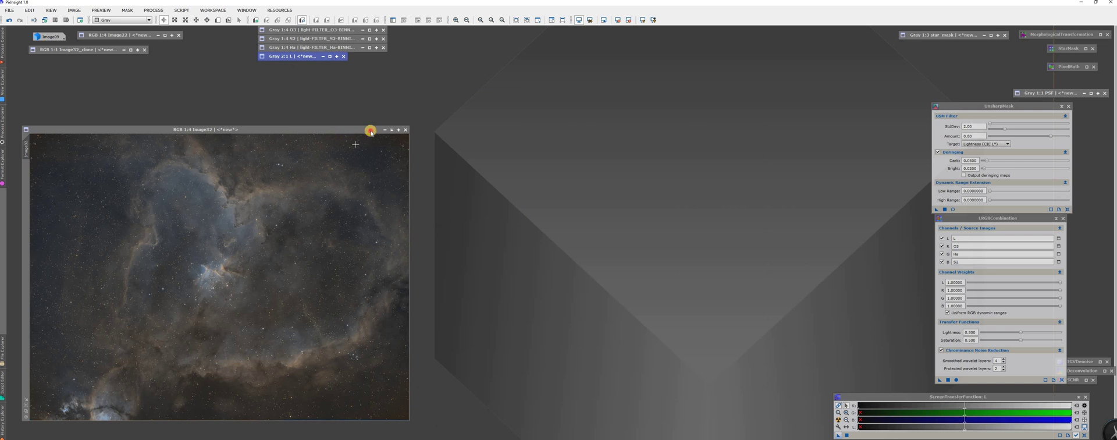
# Move the colour Heart Nebula image up and globally apply LRGBCombination with L as luminance, O3 as red, Ha as green and S2 as blue
pyautogui.moveTo(337, 129); pyautogui.dragTo(208, 77)
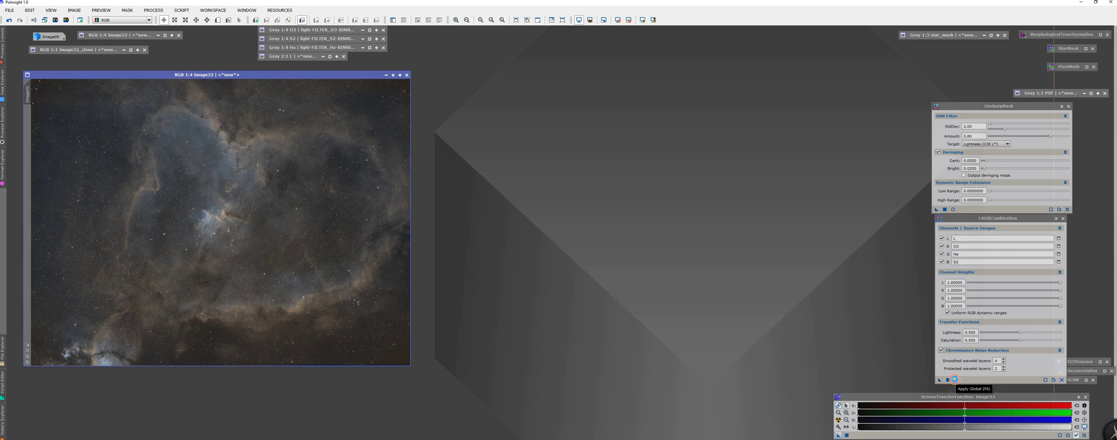
pyautogui.click(955, 378)
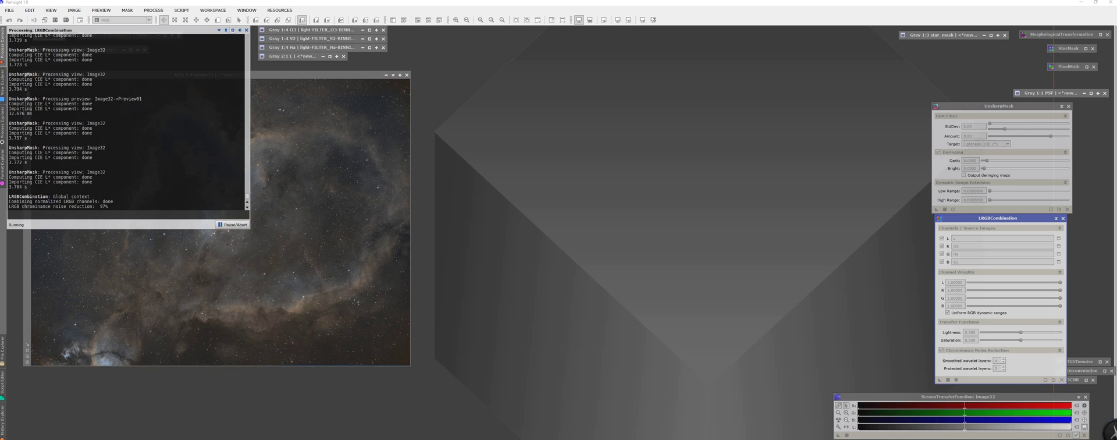
# Check the CPU performance graph in Task Manager while the combination is processing, and minimise Task Manager
pyautogui.hotkey('ctrl', 'shift', 'Escape')
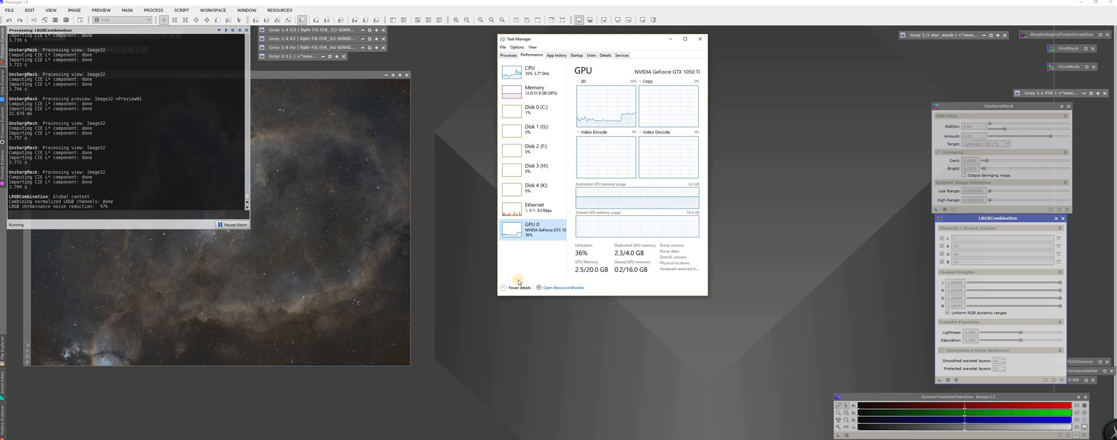
pyautogui.click(544, 74)
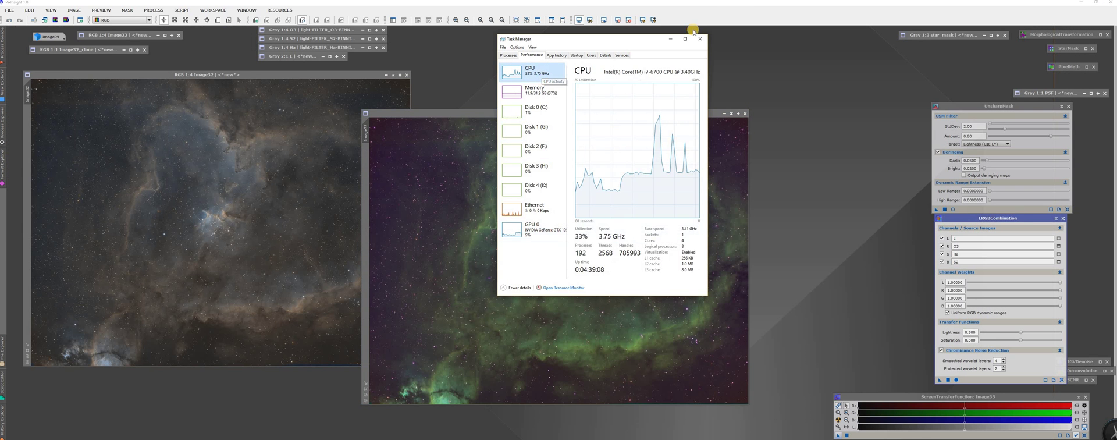
pyautogui.click(669, 40)
# Place the new green combined image beside the finished colour image, inspect its centre at 2:1, and return it to 1:4
pyautogui.moveTo(526, 114); pyautogui.dragTo(576, 70)
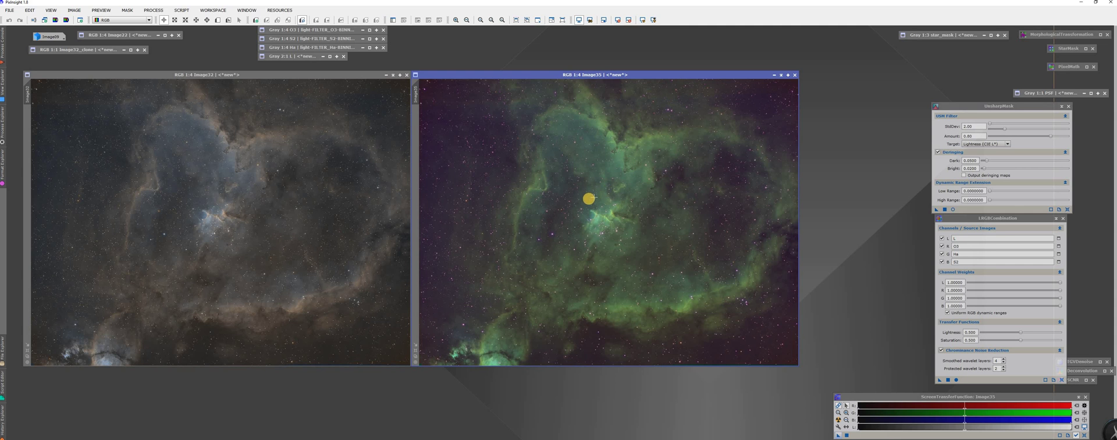
pyautogui.scroll(4, 588, 198)
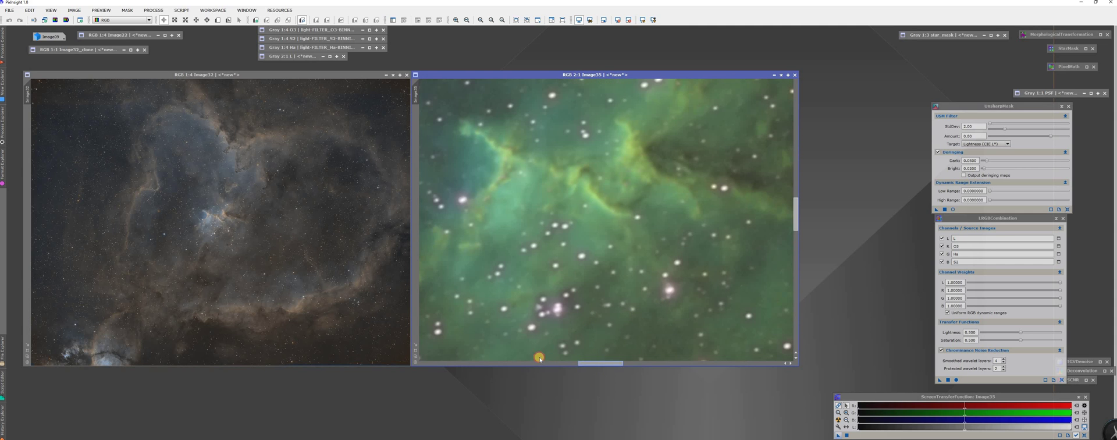
pyautogui.scroll(-3, 539, 357)
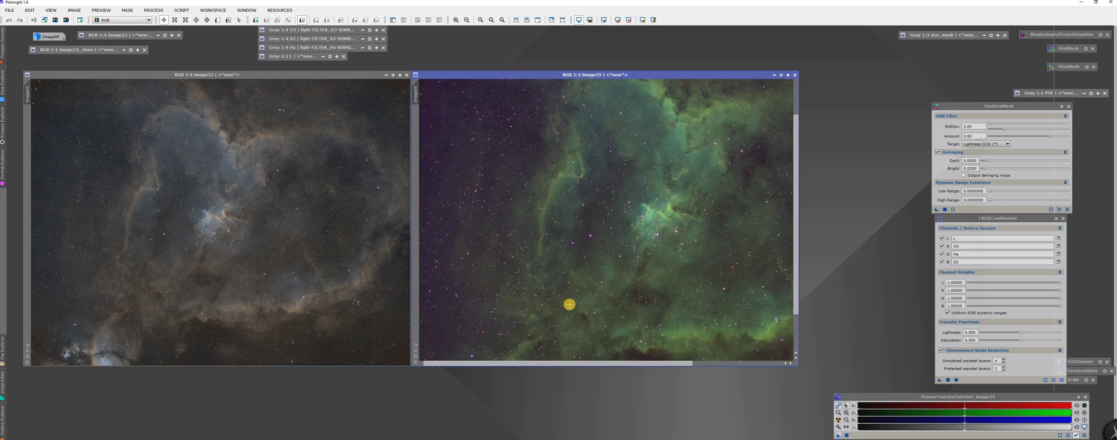
pyautogui.scroll(-1, 570, 304)
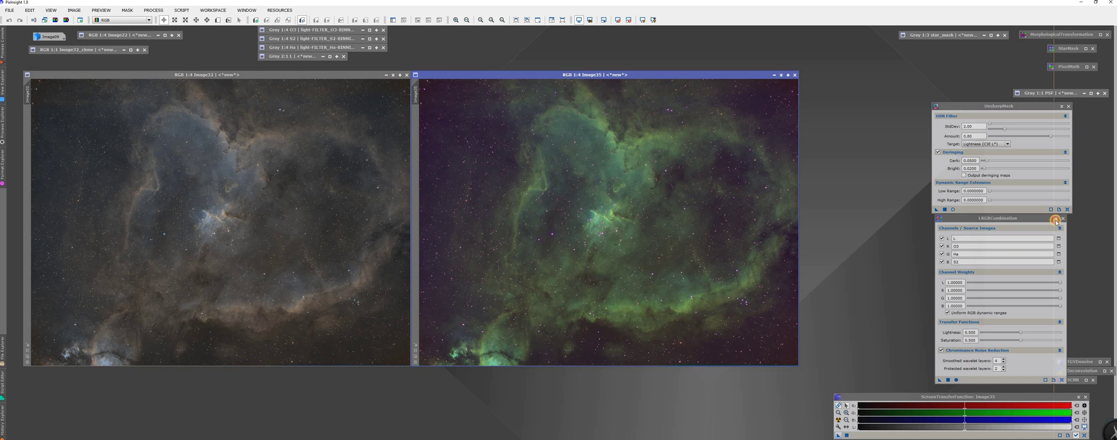
# Iconify the LRGBCombination and UnsharpMask process windows to clear the space beside the images
pyautogui.click(1055, 220)
pyautogui.moveTo(990, 106); pyautogui.dragTo(1005, 224)
pyautogui.click(1077, 224)
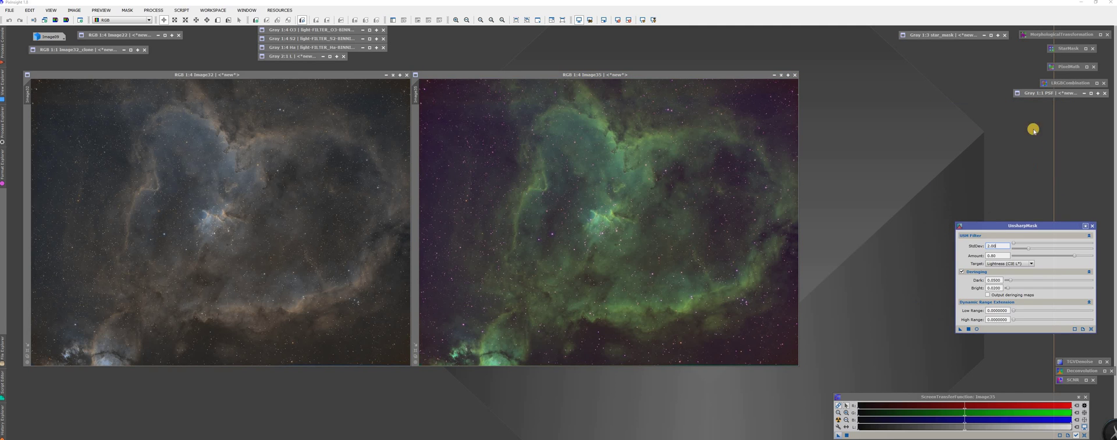
# Restore SCNR, move it clear of the images, and apply it to the green combined image with Green and Average Neutral at amount 1.00
pyautogui.doubleClick(1074, 381)
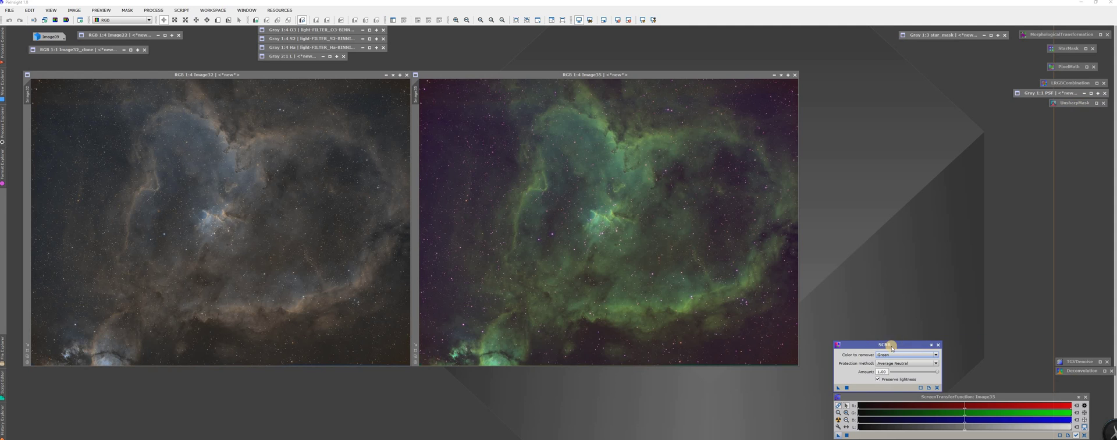
pyautogui.moveTo(864, 346); pyautogui.dragTo(864, 230)
pyautogui.click(158, 10)
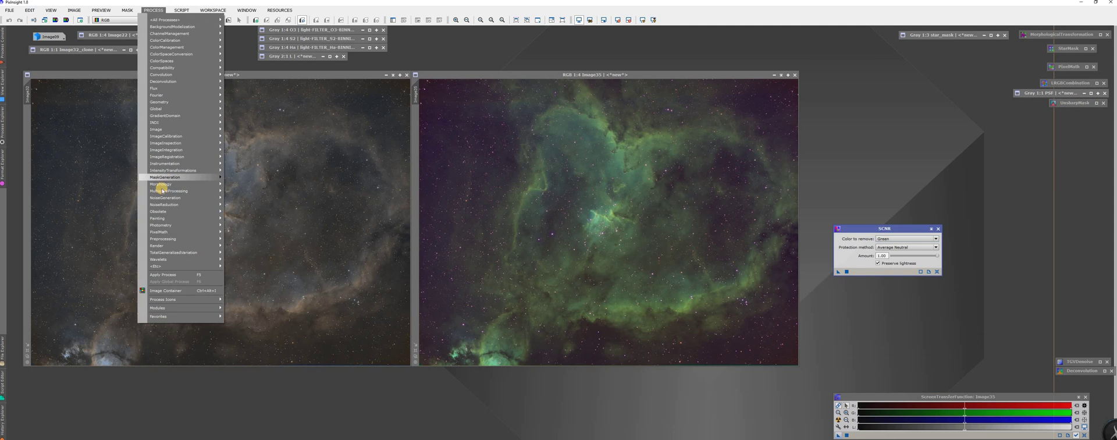
pyautogui.moveTo(172, 205)
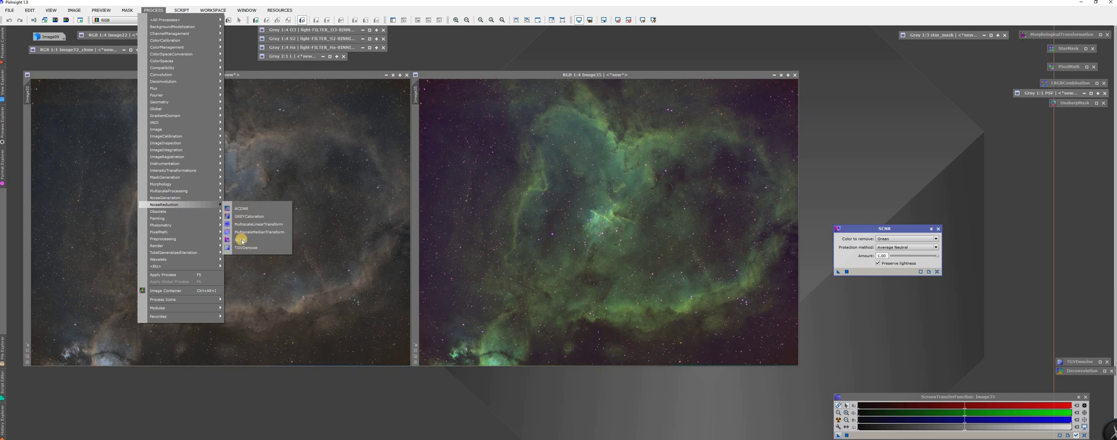
pyautogui.press('Escape')
pyautogui.press('Escape')
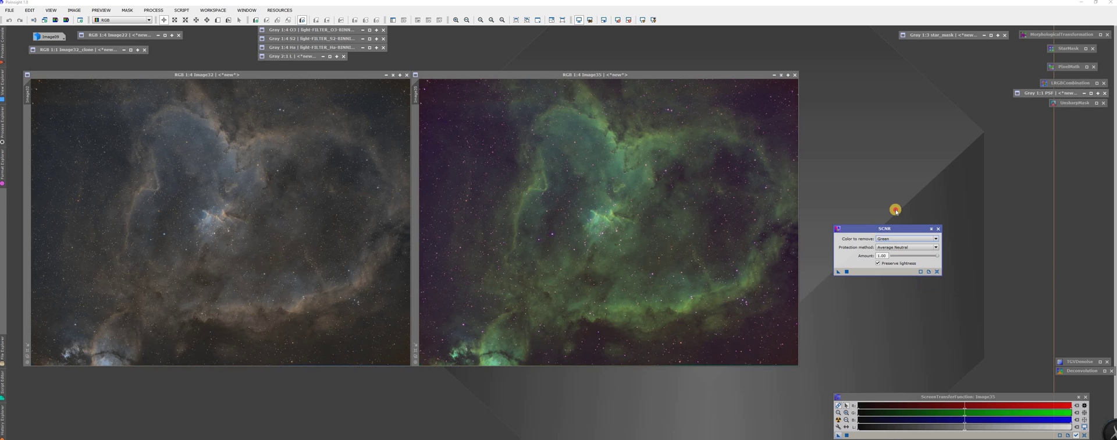
pyautogui.moveTo(890, 229); pyautogui.dragTo(917, 201)
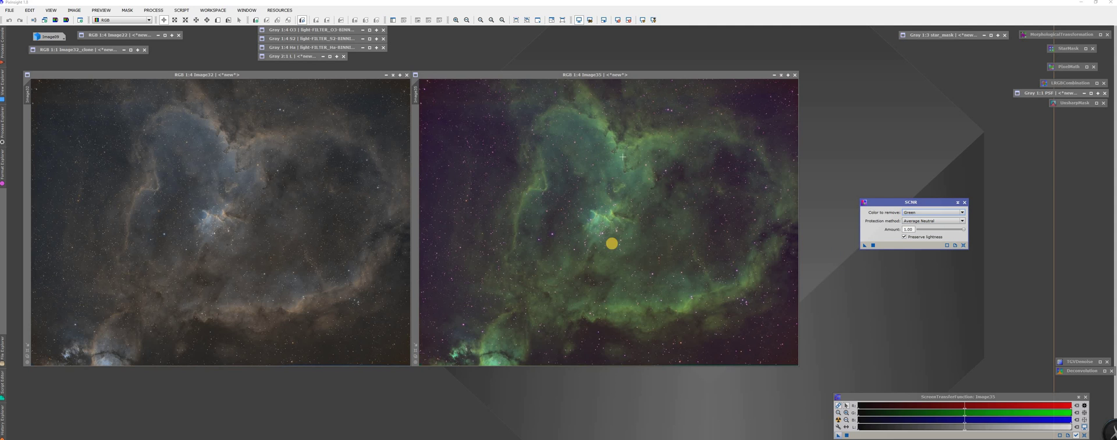
pyautogui.moveTo(865, 245); pyautogui.dragTo(557, 187)
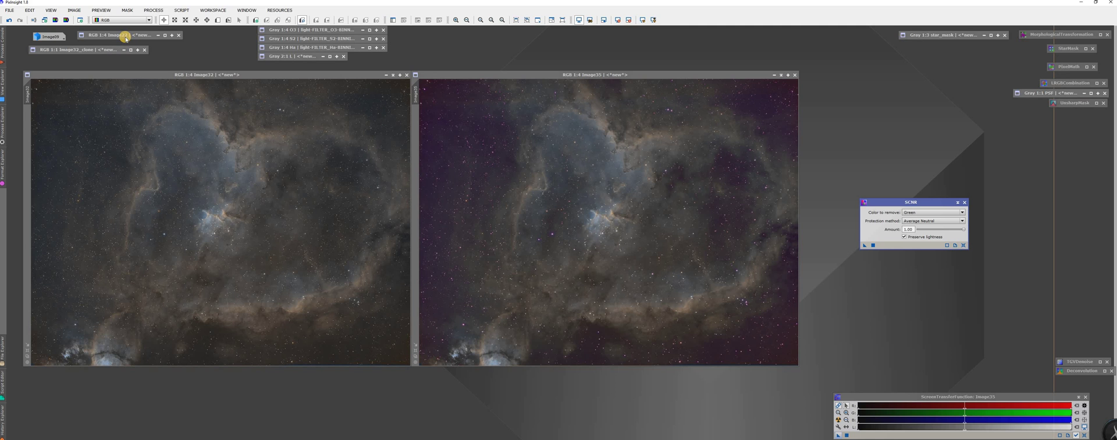
# Restore the iconified clone image to view its colours, and iconify it again
pyautogui.doubleClick(90, 50)
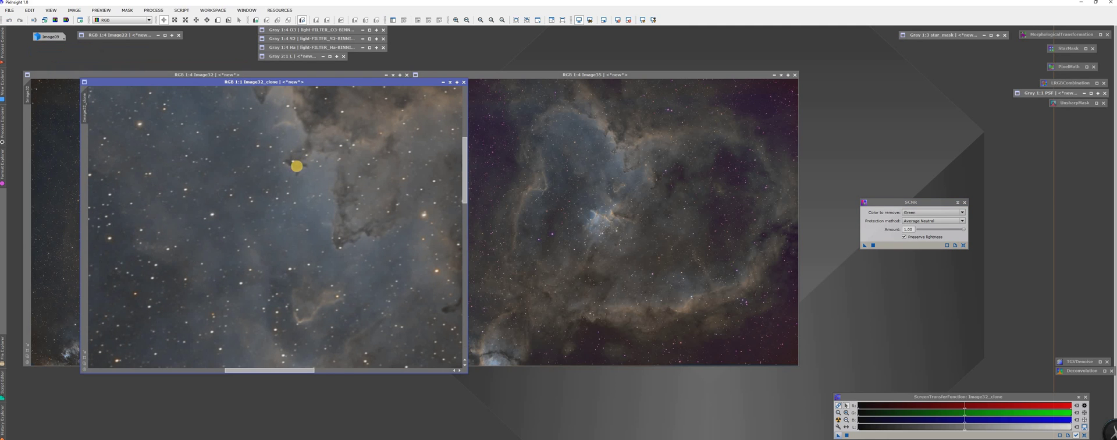
pyautogui.click(449, 84)
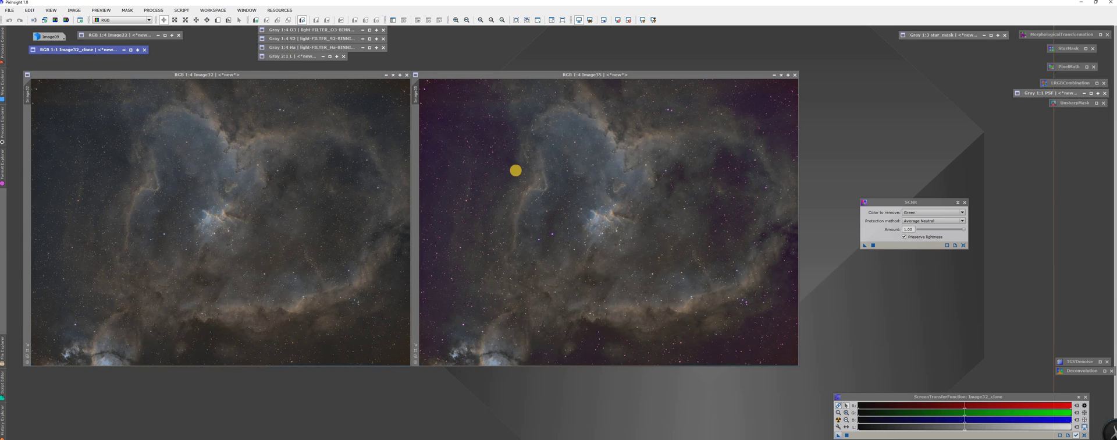
# Remove the magenta cast from the combined image by inverting it, applying the same green SCNR, and inverting it back
pyautogui.click(532, 185)
pyautogui.click(74, 10)
pyautogui.click(86, 101)
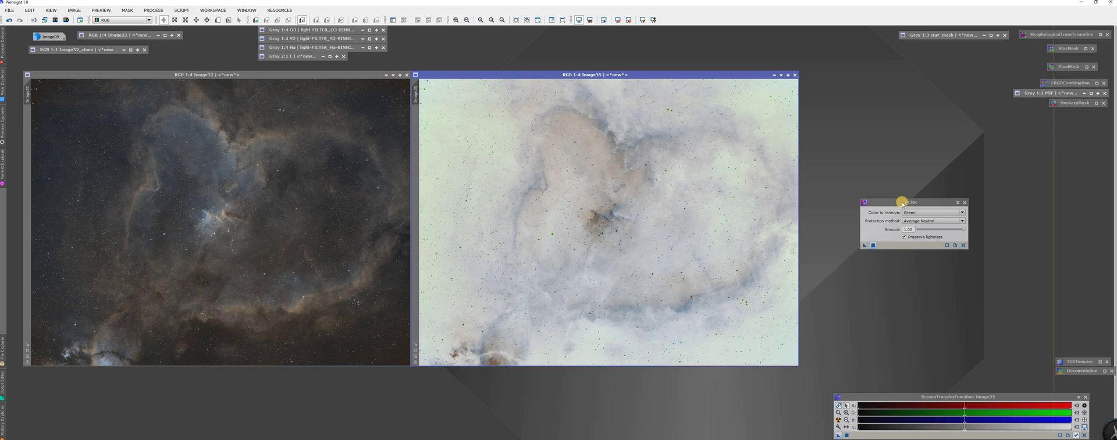
pyautogui.moveTo(834, 245); pyautogui.dragTo(563, 193)
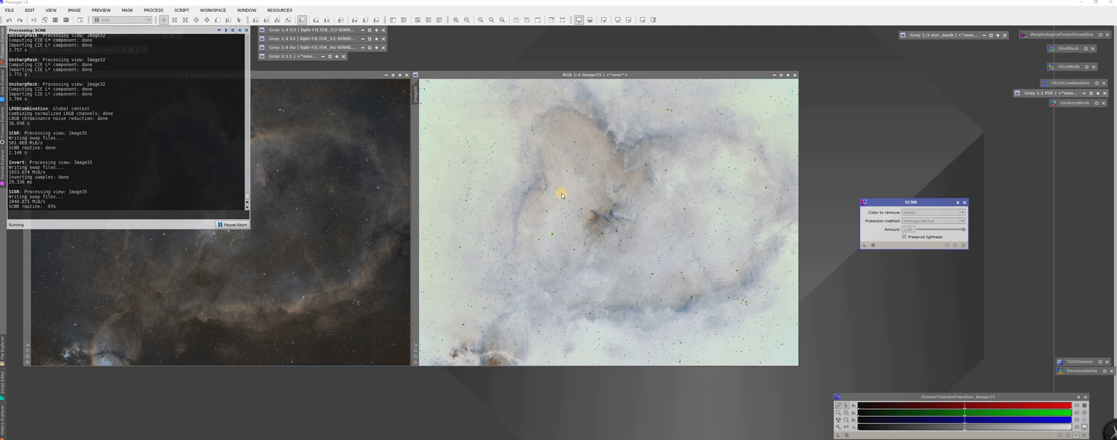
pyautogui.click(70, 11)
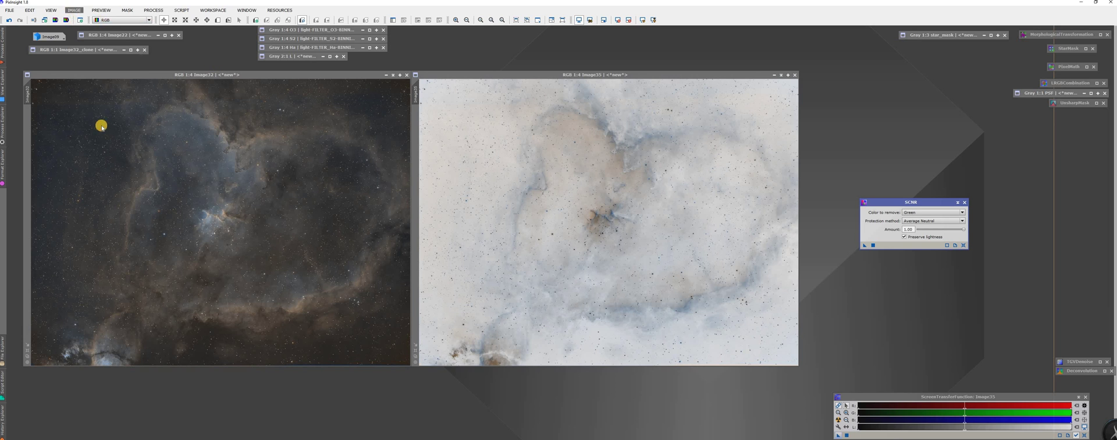
pyautogui.click(155, 113)
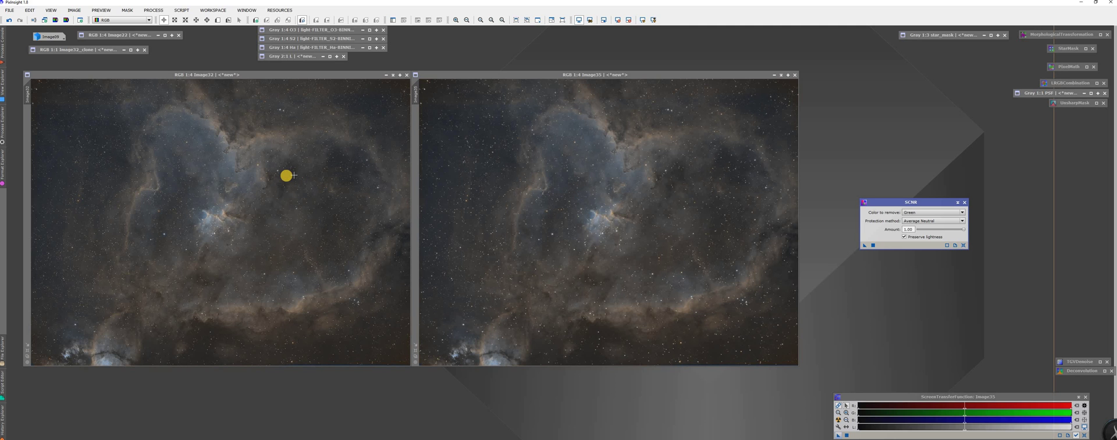
# Zoom into the central nebula in both colour images and compare their detail and stars
pyautogui.scroll(5, 285, 175)
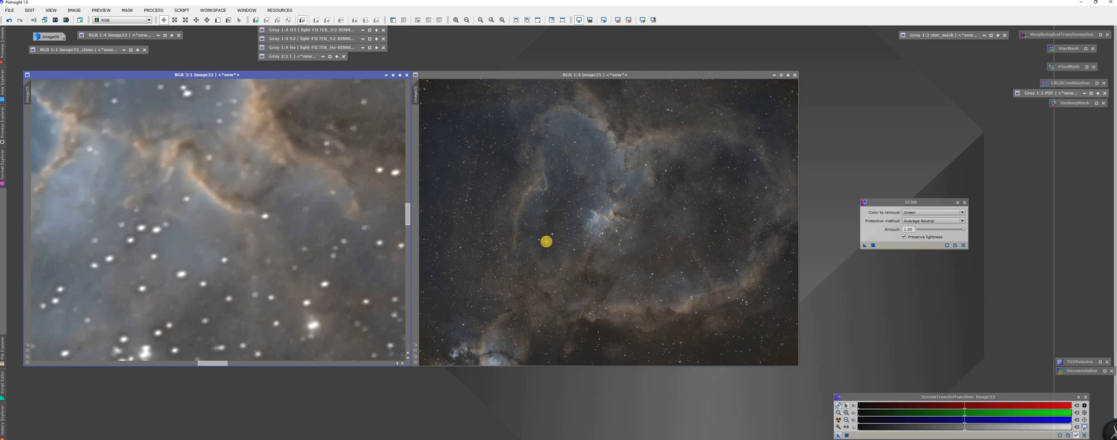
pyautogui.scroll(4, 546, 241)
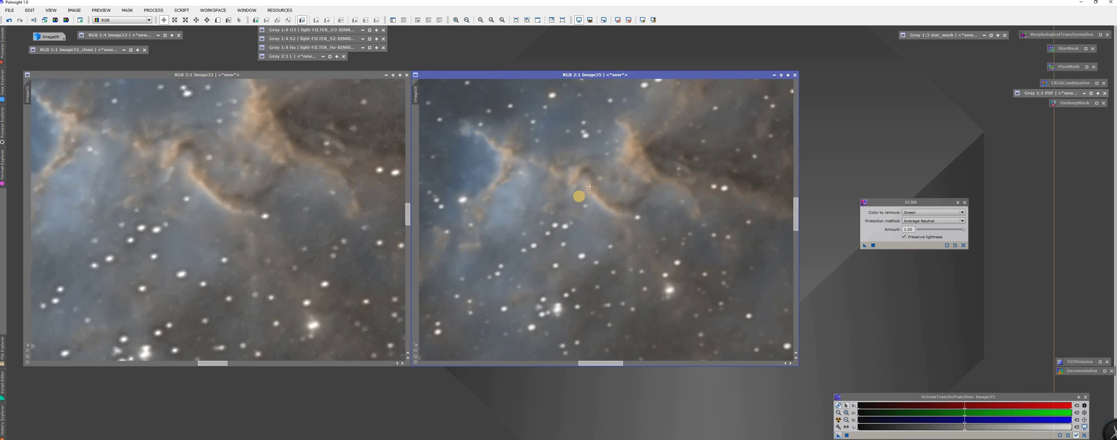
pyautogui.scroll(2, 589, 186)
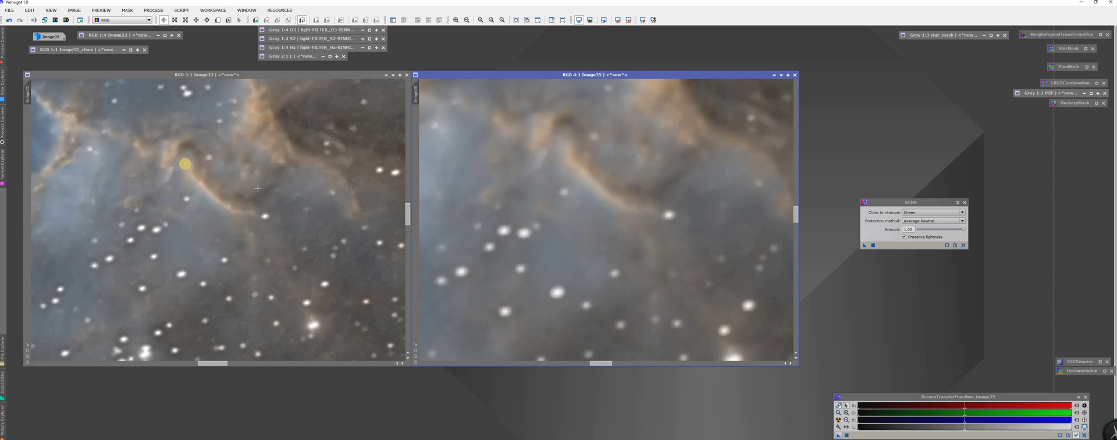
# Iconify SCNR, and restore the Deconvolution process to view its External PSF settings before iconifying it again
pyautogui.click(960, 203)
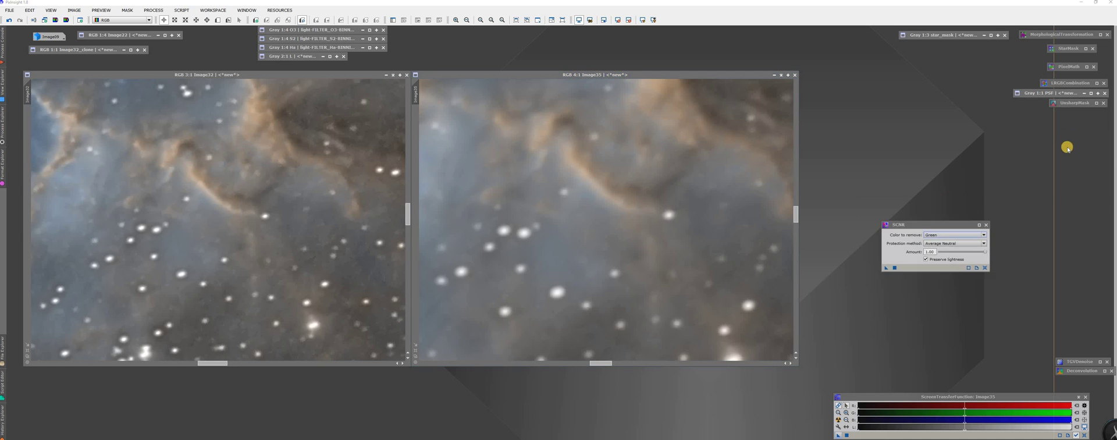
pyautogui.hotkey('ctrl', 'shift', 'i')
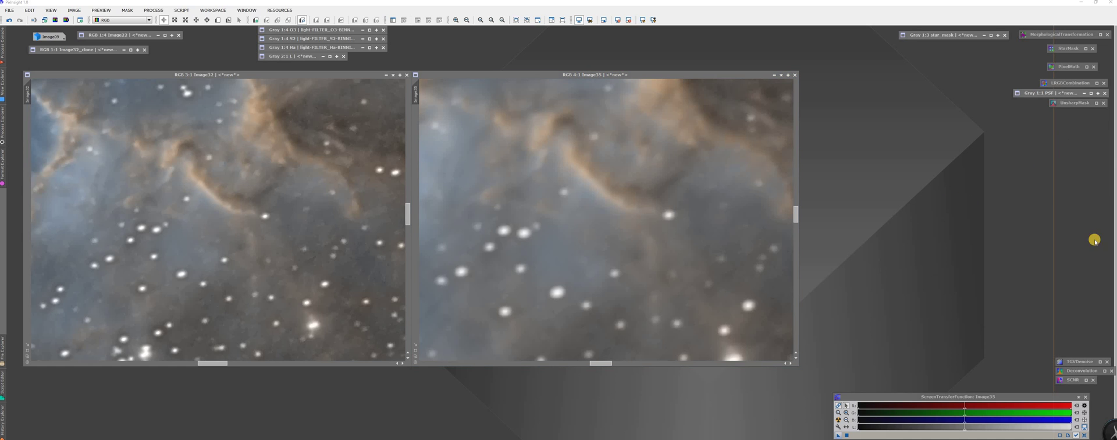
pyautogui.doubleClick(1078, 373)
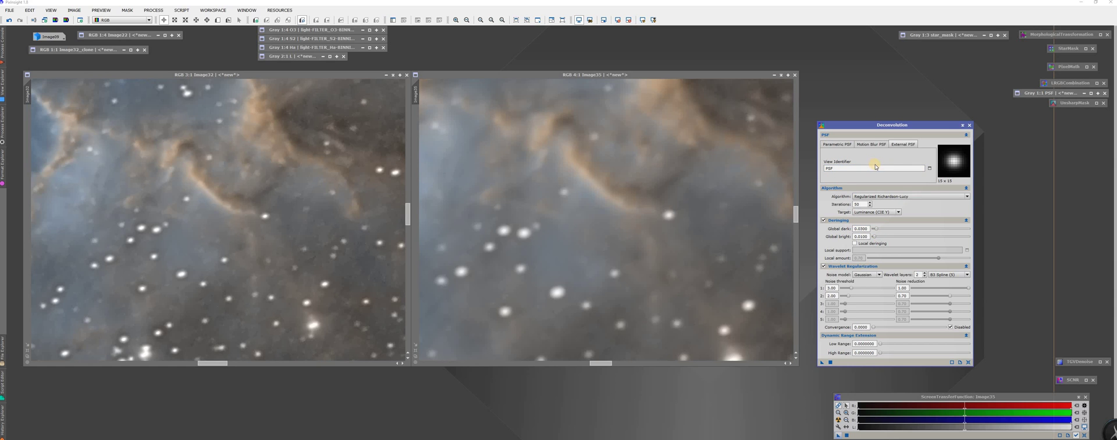
pyautogui.click(965, 126)
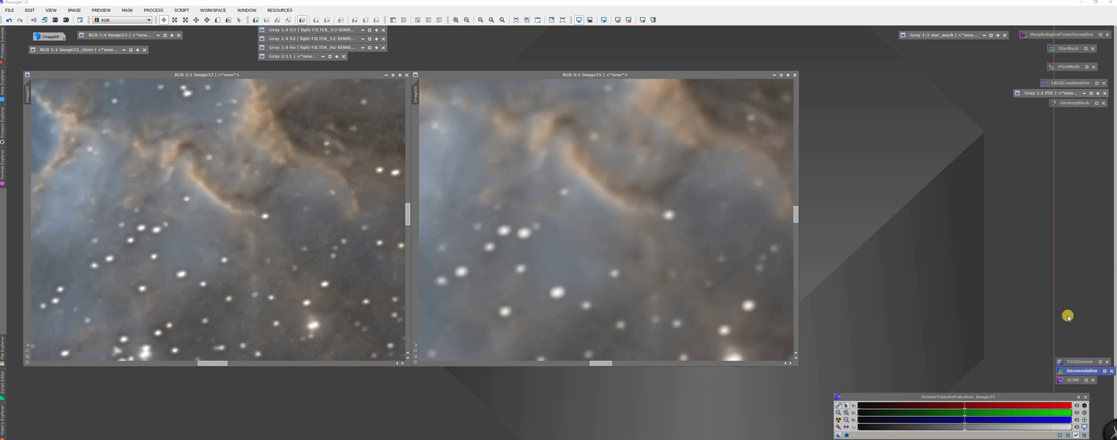
# Restore UnsharpMask and apply it to the combined colour image's lightness with StdDev 2.00 and deringing enabled
pyautogui.doubleClick(1085, 103)
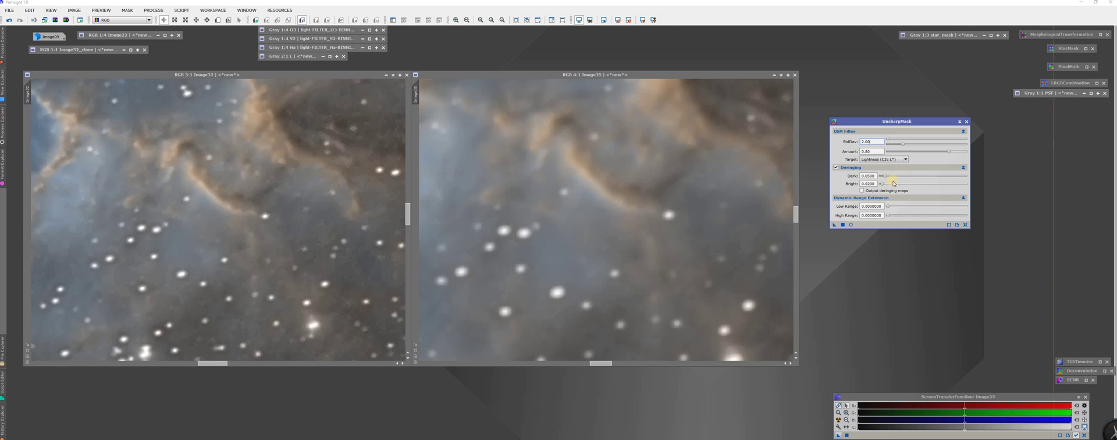
pyautogui.click(842, 224)
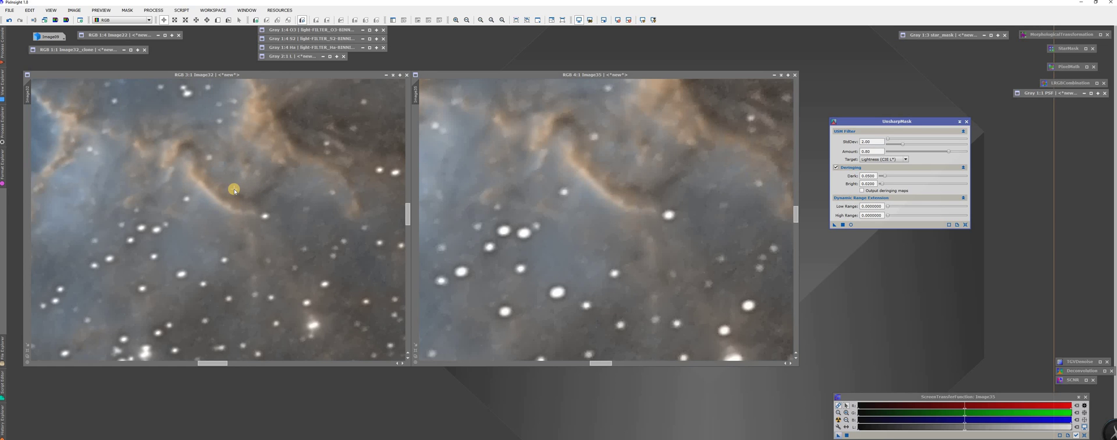
# Compare the sharpened combined image with the finished image at several zoom levels, return both to 1:4, and iconify UnsharpMask
pyautogui.scroll(-3, 577, 248)
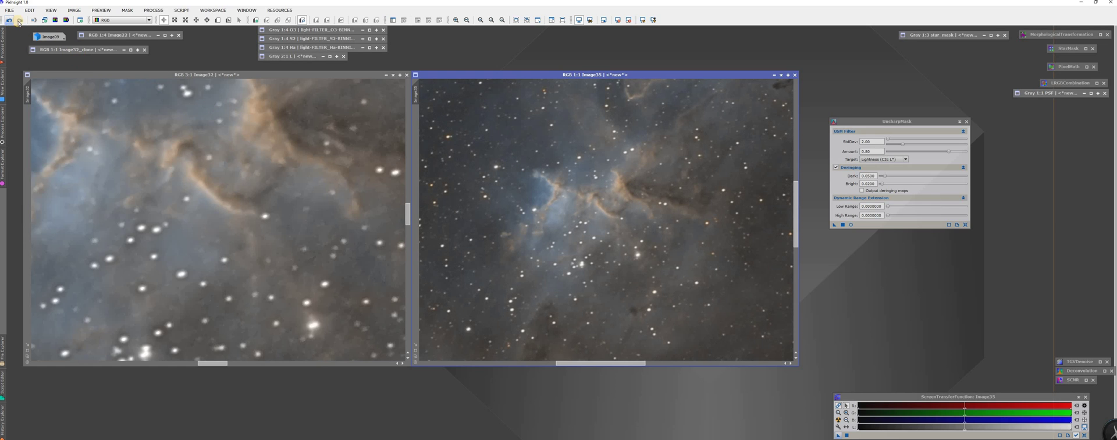
pyautogui.click(123, 57)
pyautogui.scroll(-1, 464, 189)
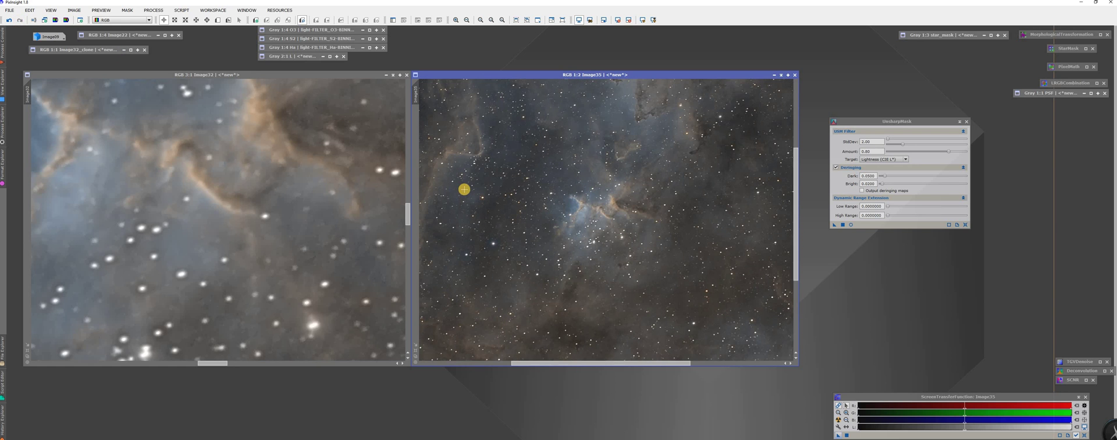
pyautogui.scroll(2, 464, 189)
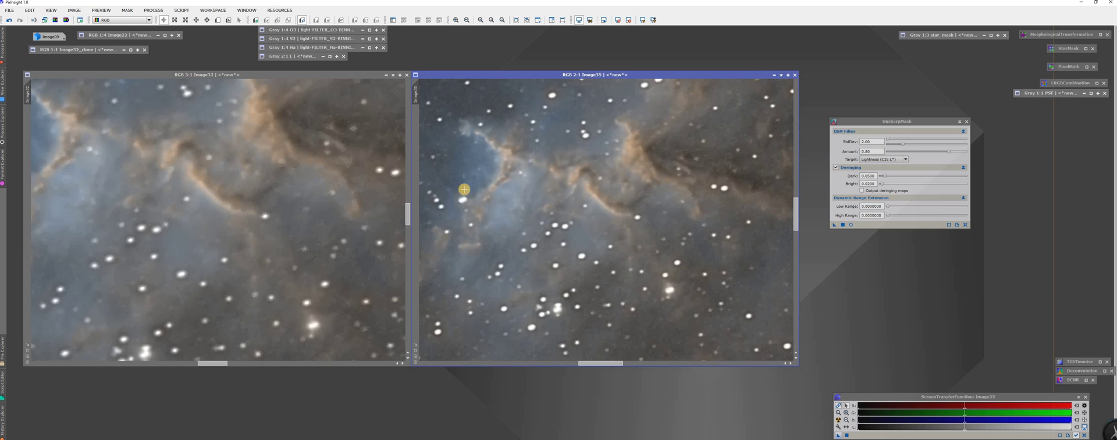
pyautogui.scroll(-1, 464, 189)
pyautogui.scroll(-3, 463, 189)
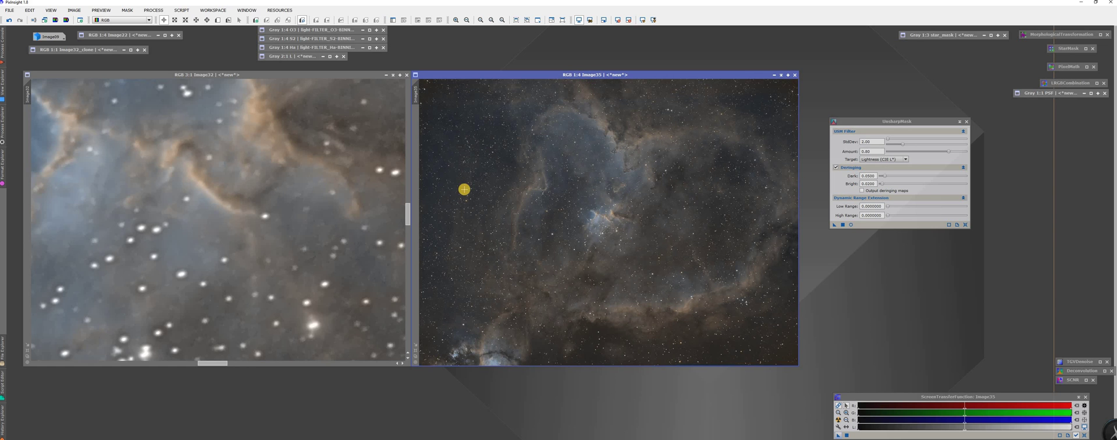
pyautogui.scroll(-4, 342, 169)
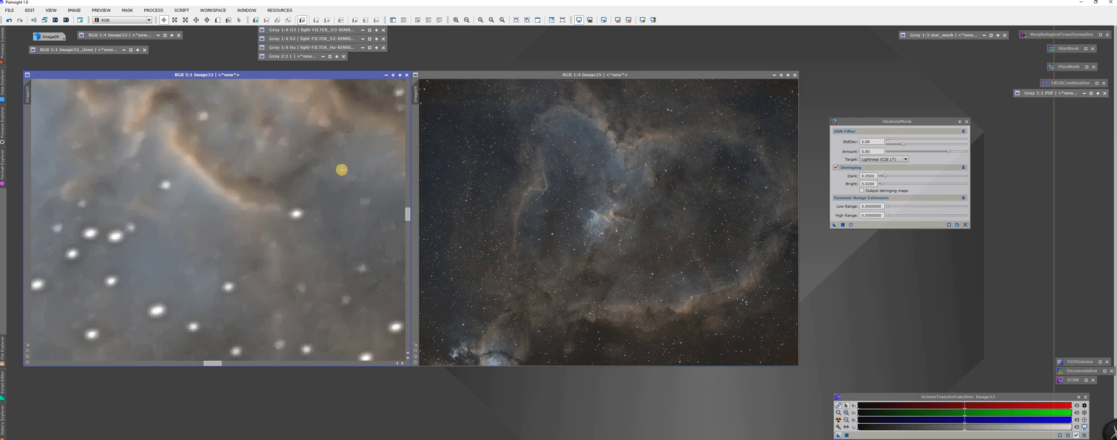
pyautogui.scroll(-1, 341, 170)
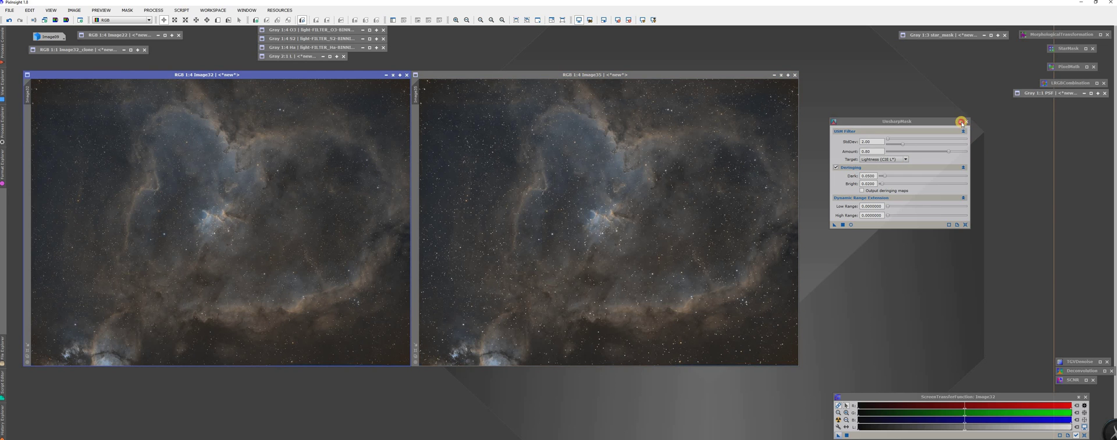
pyautogui.moveTo(963, 122); pyautogui.dragTo(1027, 113)
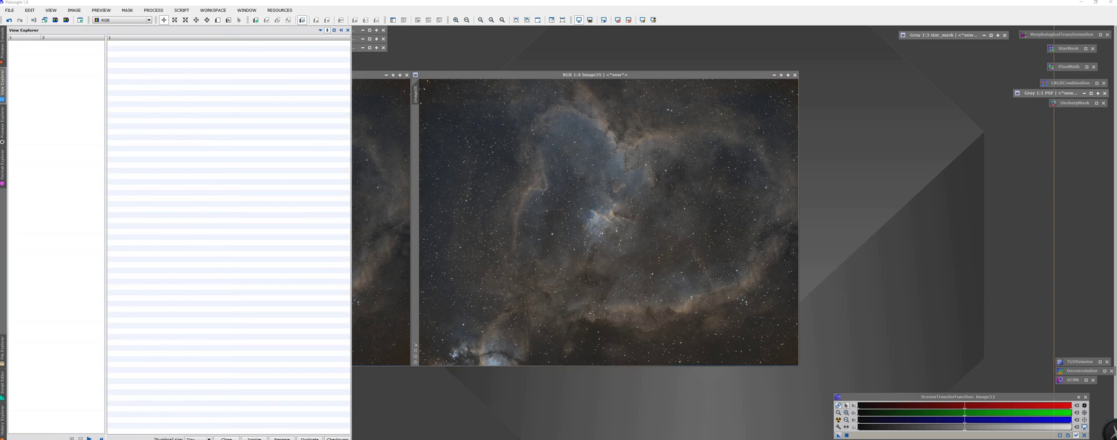